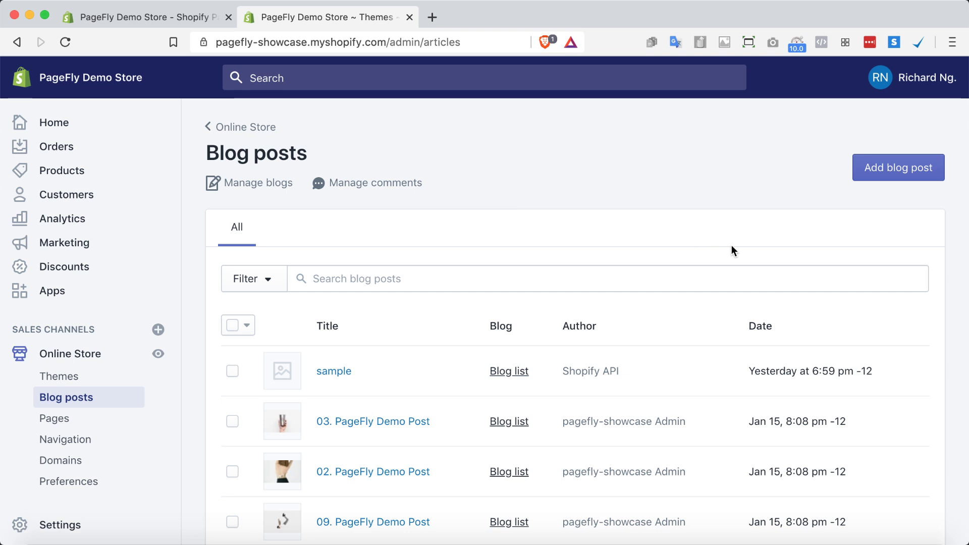
# Start a new Shopify blog post and look over its editor form
pyautogui.click(911, 172)
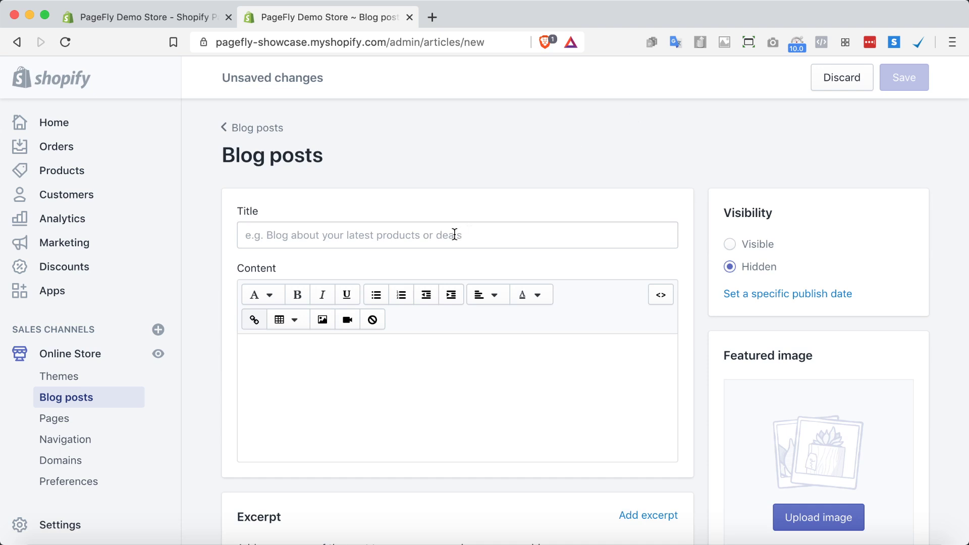
pyautogui.scroll(-2, 510, 210)
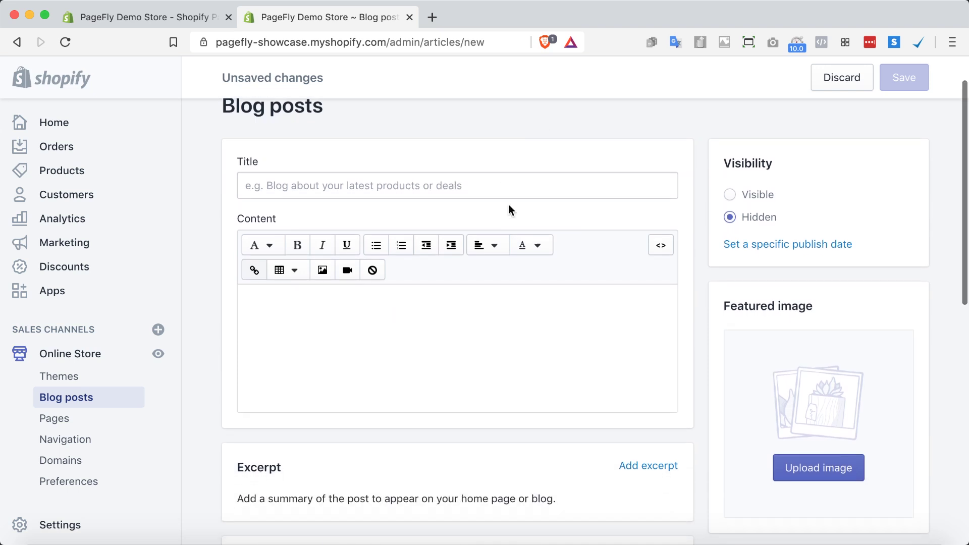
pyautogui.scroll(2, 510, 210)
pyautogui.scroll(-1, 511, 210)
pyautogui.scroll(-1, 255, 184)
pyautogui.scroll(-1, 279, 264)
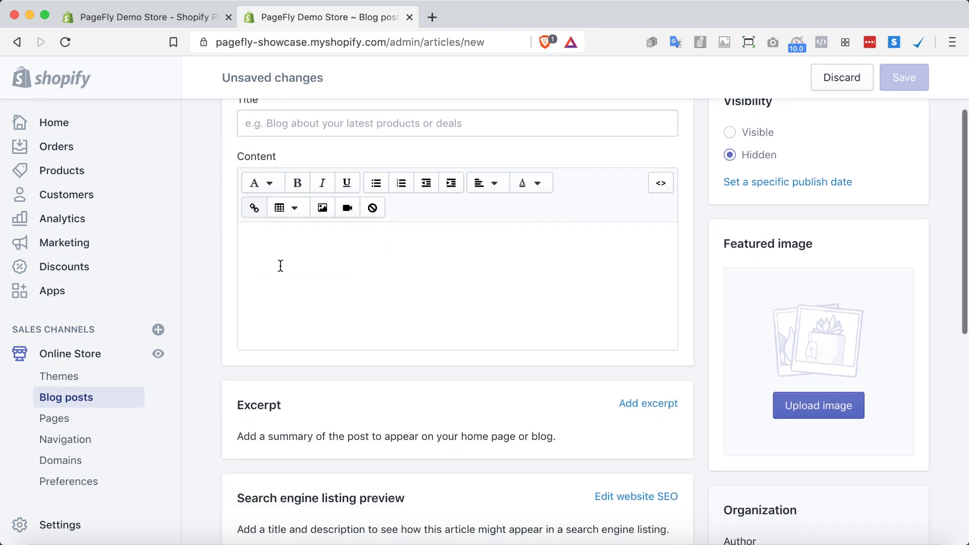
pyautogui.scroll(-5, 394, 284)
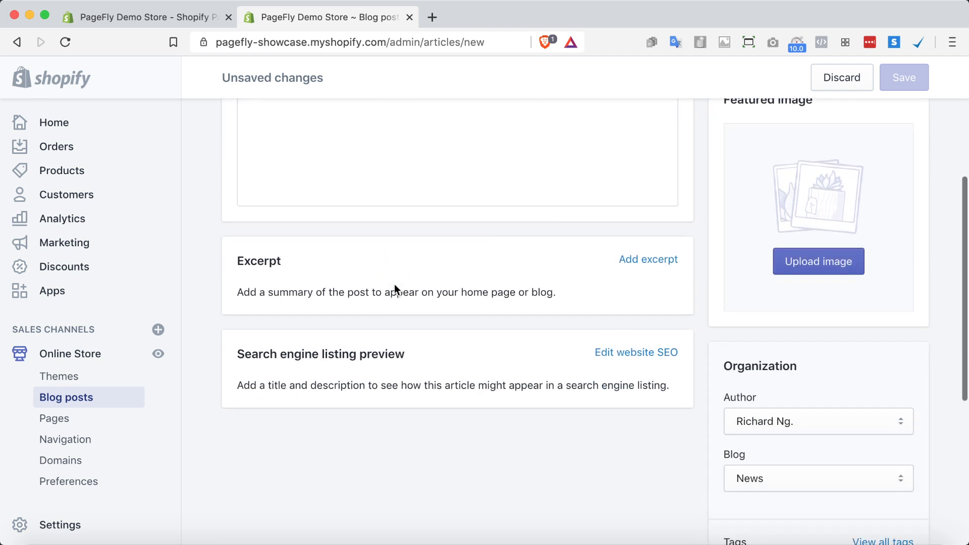
pyautogui.scroll(-1, 394, 285)
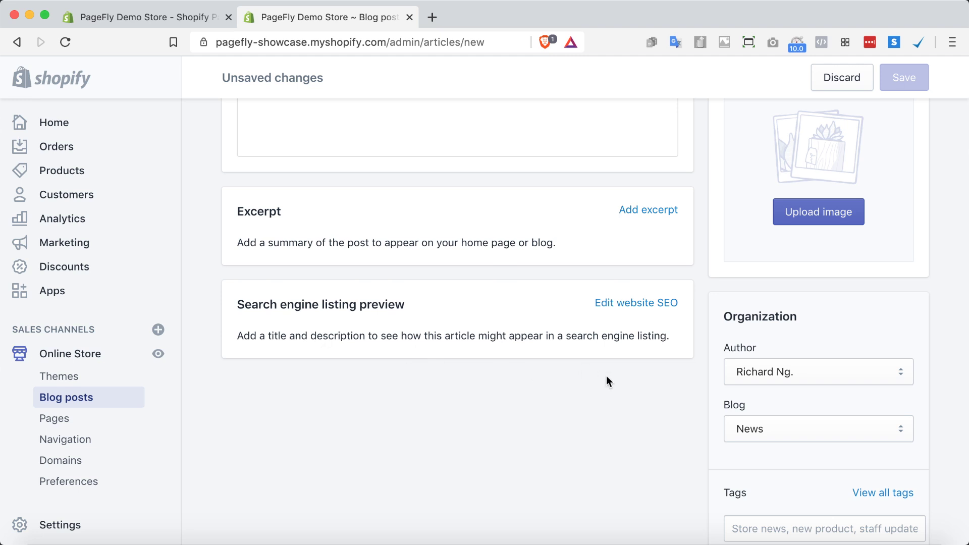
pyautogui.scroll(10, 609, 375)
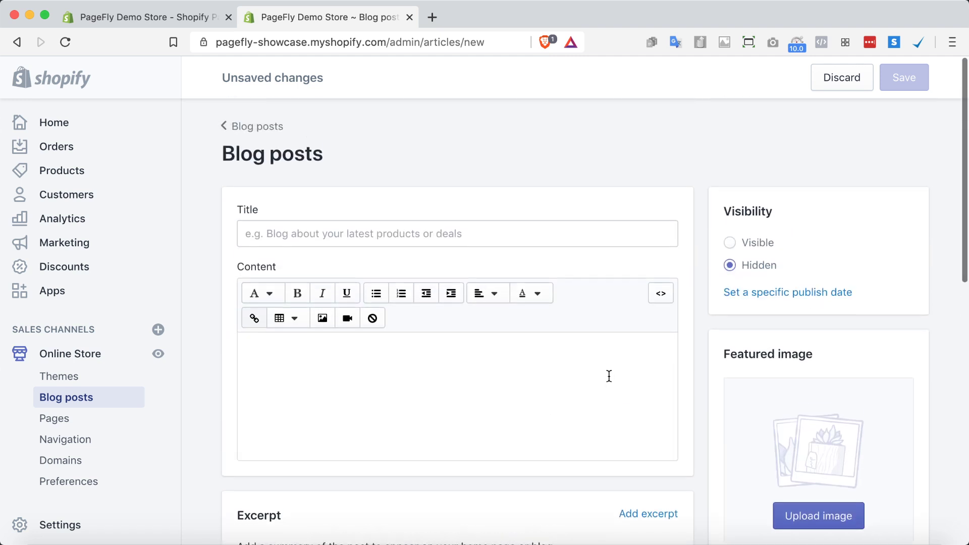
pyautogui.scroll(-5, 921, 292)
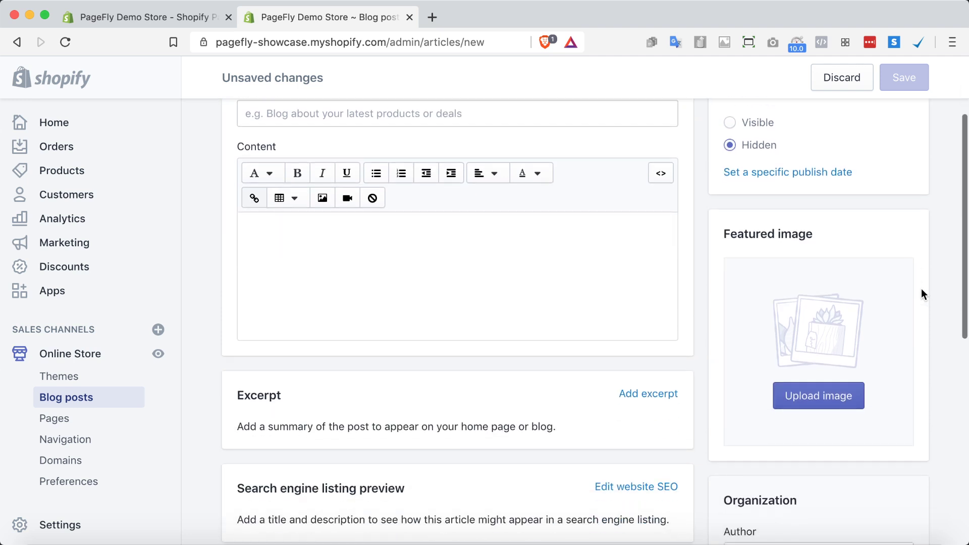
pyautogui.scroll(-3, 921, 295)
pyautogui.scroll(-3, 925, 322)
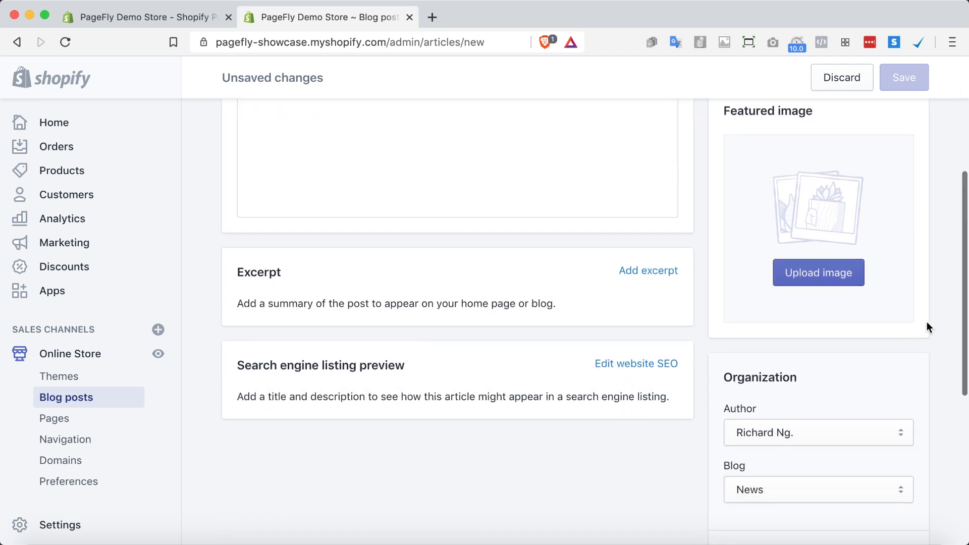
pyautogui.scroll(-10, 927, 323)
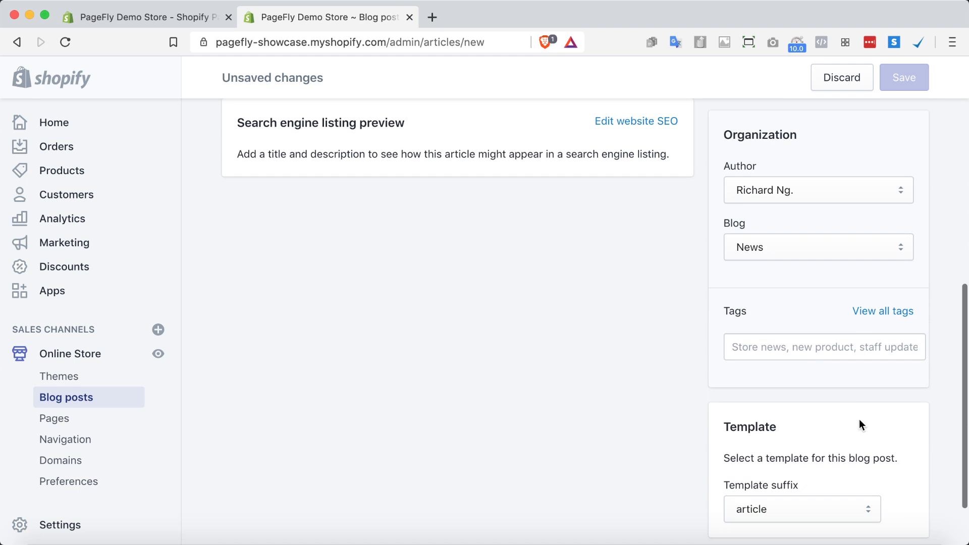
pyautogui.scroll(-3, 874, 428)
pyautogui.scroll(18, 874, 428)
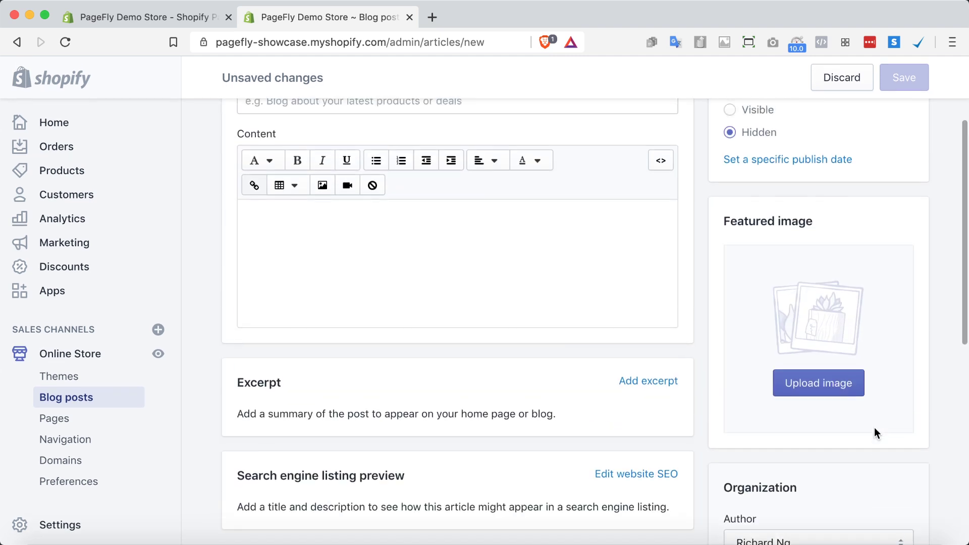
pyautogui.scroll(5, 875, 428)
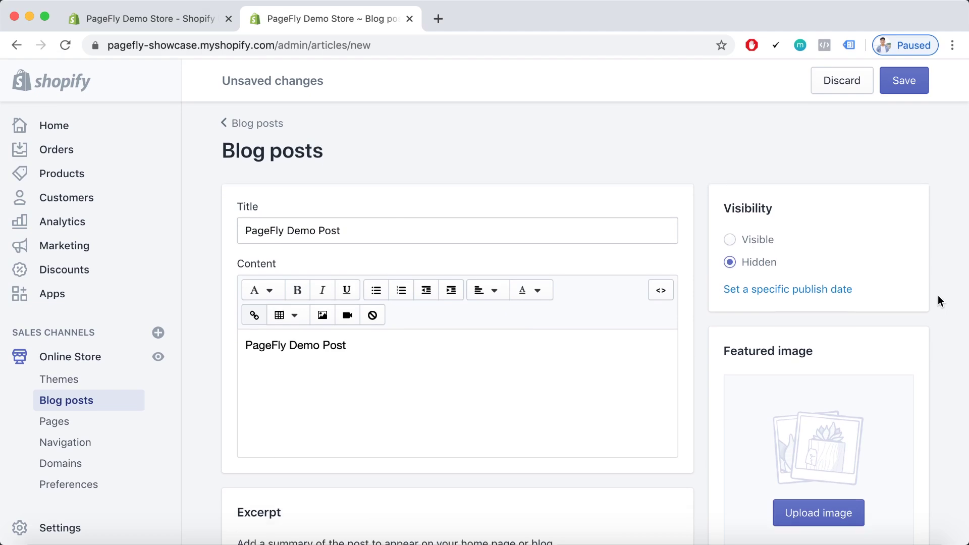
pyautogui.scroll(-5, 938, 300)
pyautogui.scroll(3, 938, 300)
pyautogui.scroll(3, 938, 295)
pyautogui.scroll(-8, 938, 295)
pyautogui.scroll(-5, 937, 295)
pyautogui.scroll(1, 938, 296)
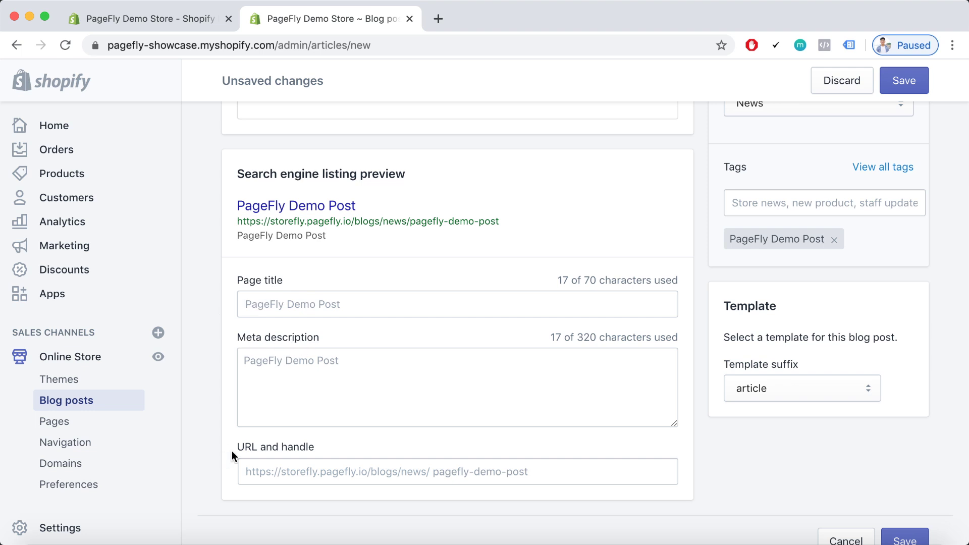
pyautogui.click(534, 471)
pyautogui.moveTo(534, 471); pyautogui.dragTo(435, 471)
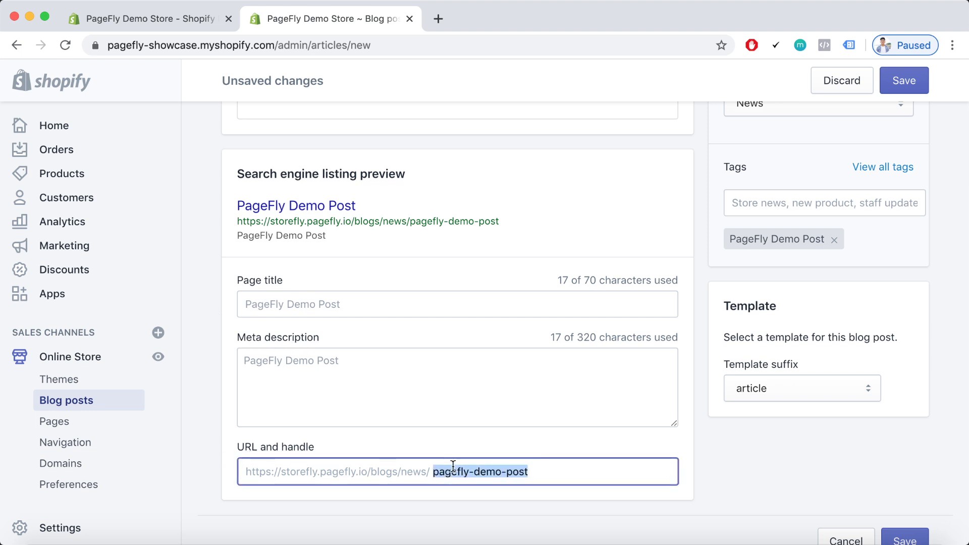
pyautogui.click(699, 453)
pyautogui.scroll(2, 699, 453)
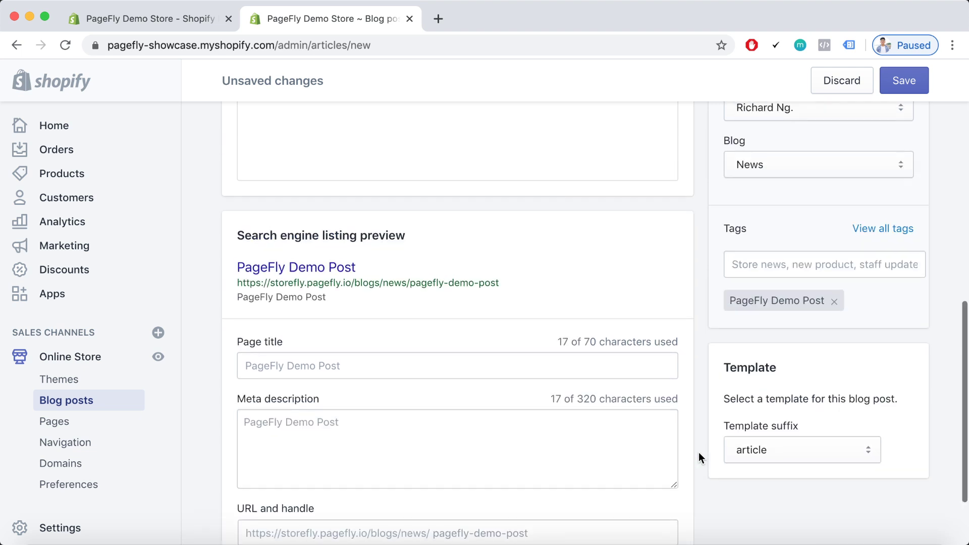
pyautogui.scroll(5, 877, 427)
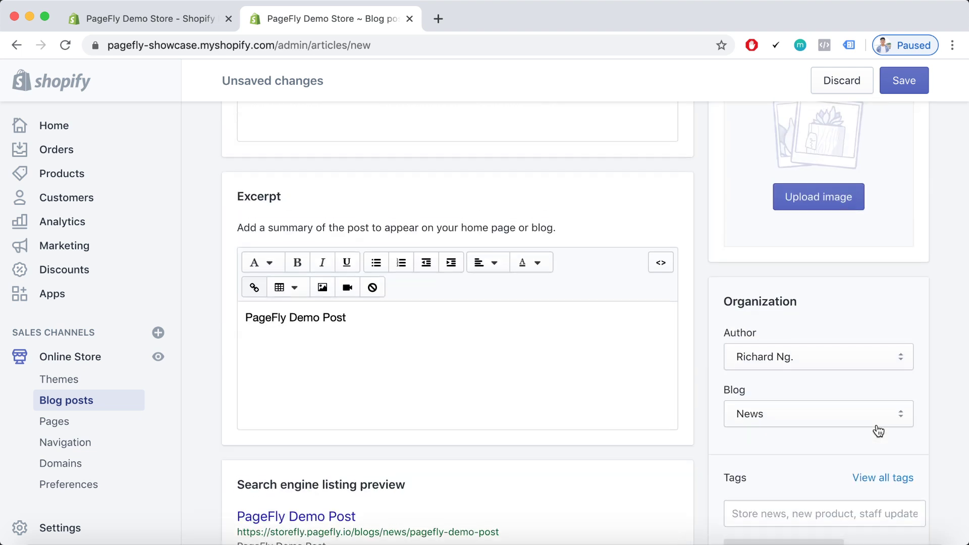
pyautogui.scroll(6, 877, 425)
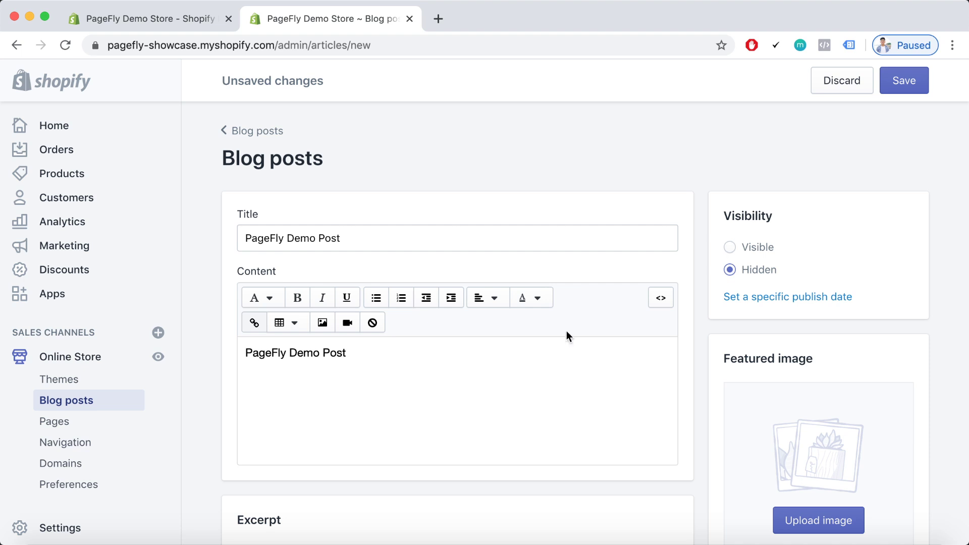
# Go from the post's content body to PageFly's Blog Posts page list
pyautogui.click(500, 420)
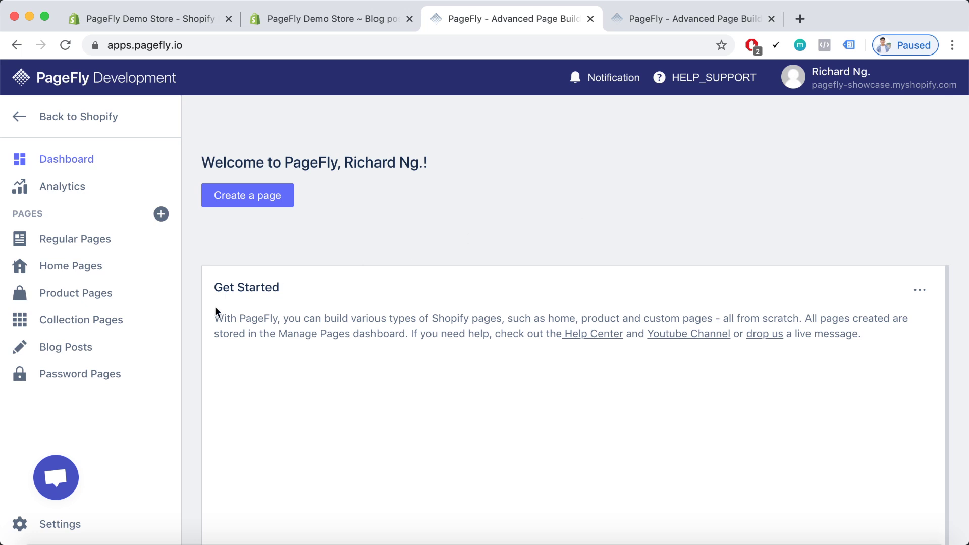
pyautogui.click(89, 349)
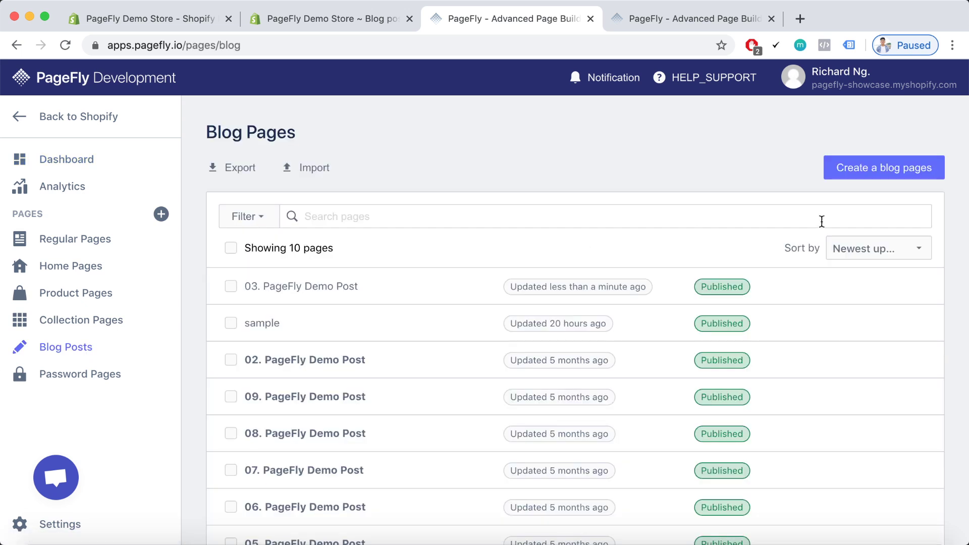
# Start a new PageFly blog page named 'Testing'
pyautogui.click(904, 172)
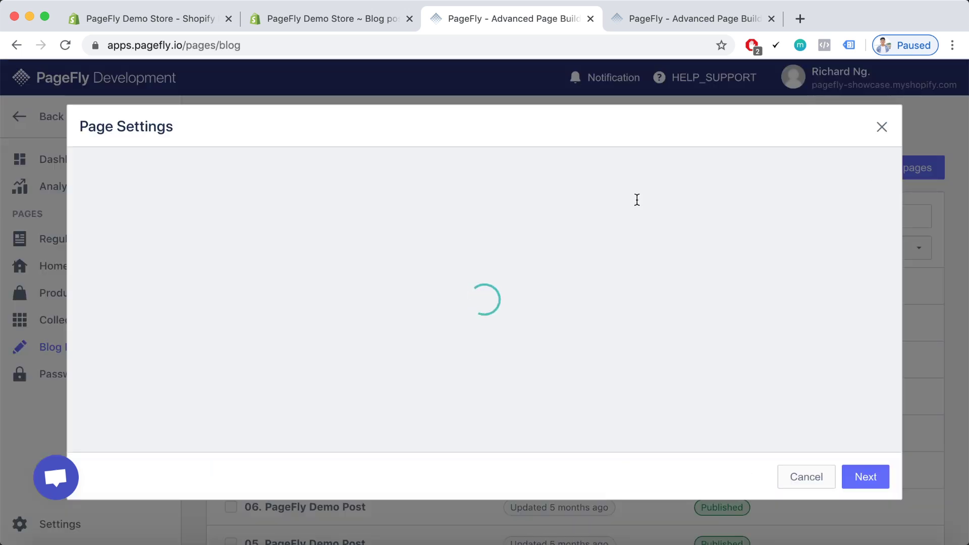
pyautogui.click(865, 477)
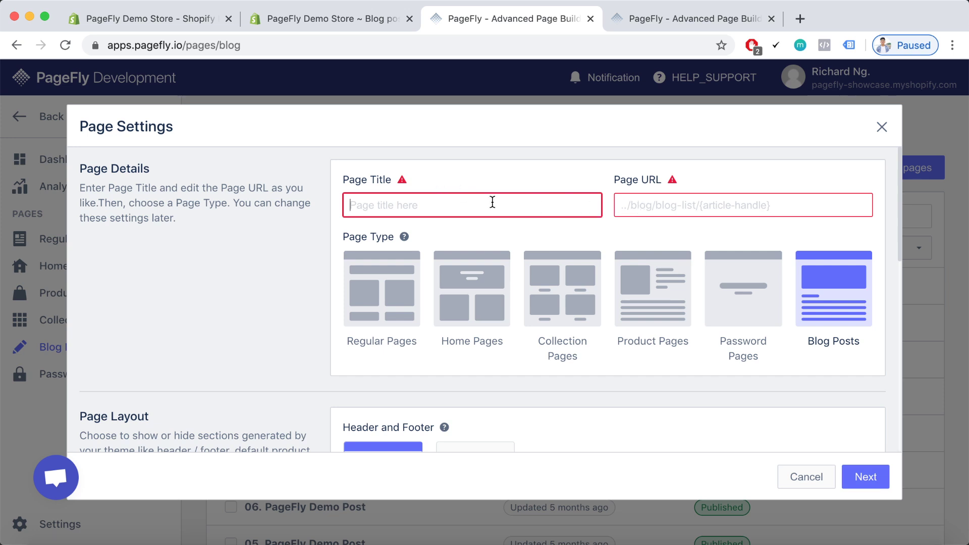
pyautogui.write('Testing')
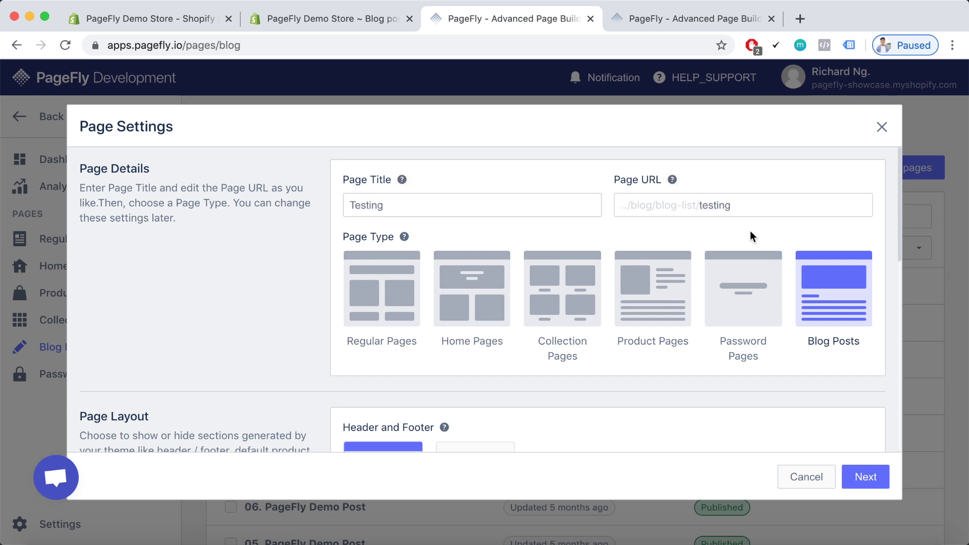
pyautogui.scroll(-7, 750, 231)
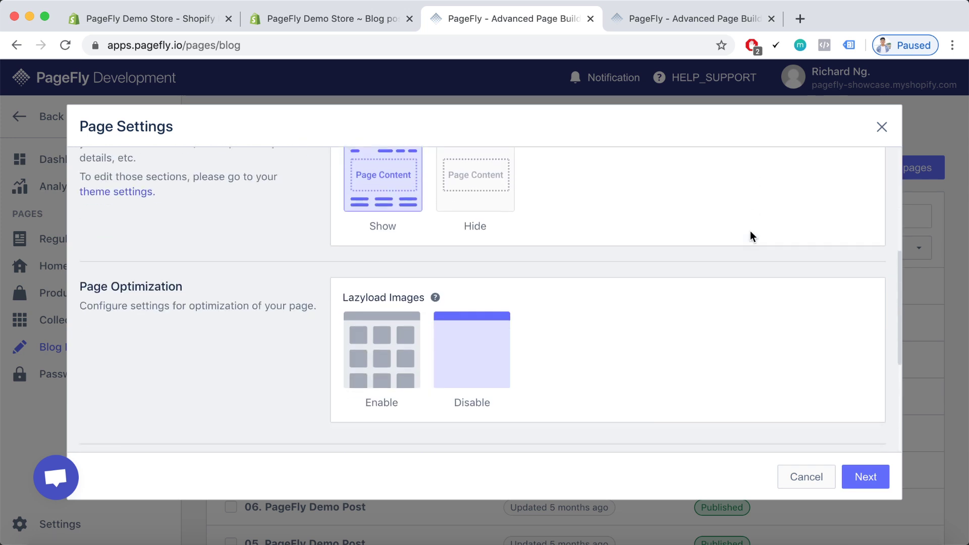
pyautogui.scroll(-3, 750, 231)
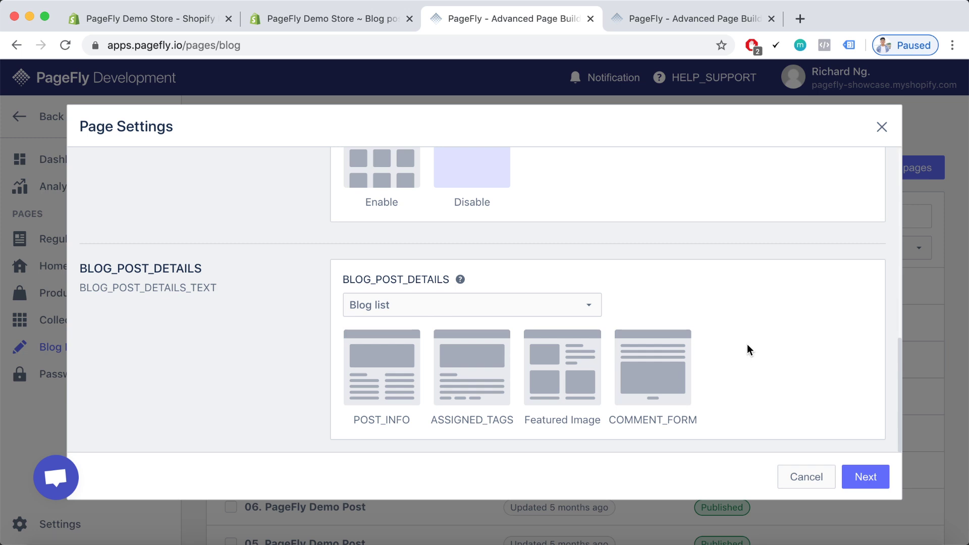
# Enable the POST_INFO, ASSIGNED_TAGS, Featured Image and COMMENT_FORM post details
pyautogui.click(384, 389)
pyautogui.click(471, 392)
pyautogui.click(562, 384)
pyautogui.click(641, 375)
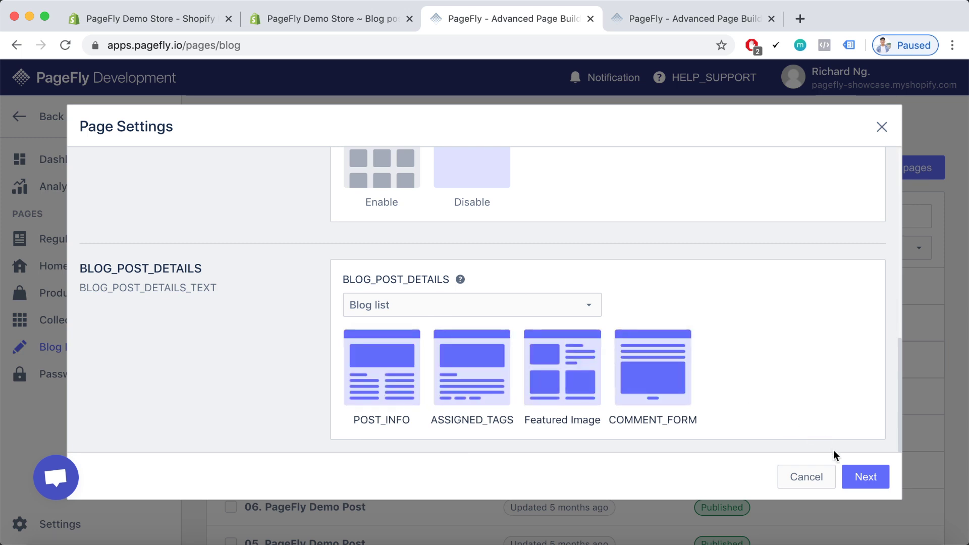
pyautogui.click(864, 477)
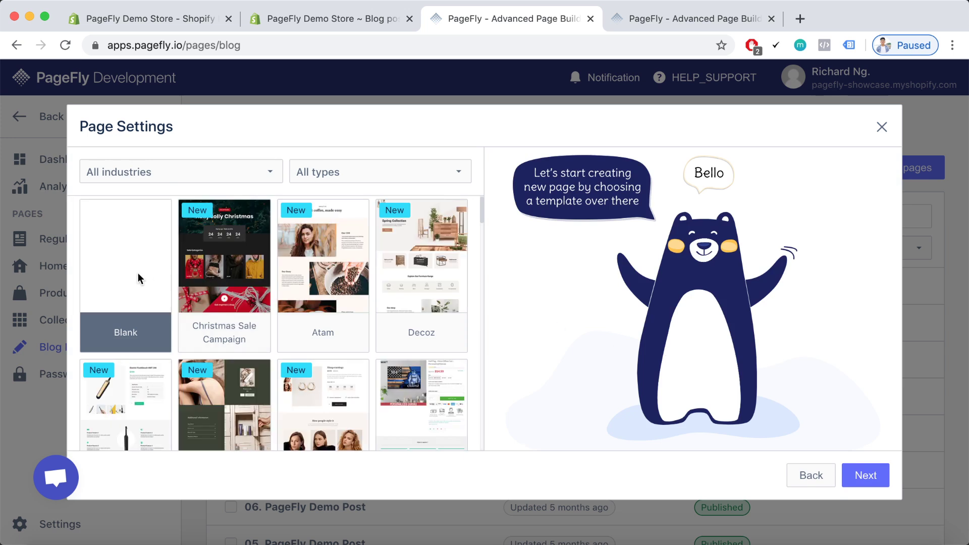
# Create the page from the Blank template and place a 1/2 two-column row
pyautogui.click(857, 474)
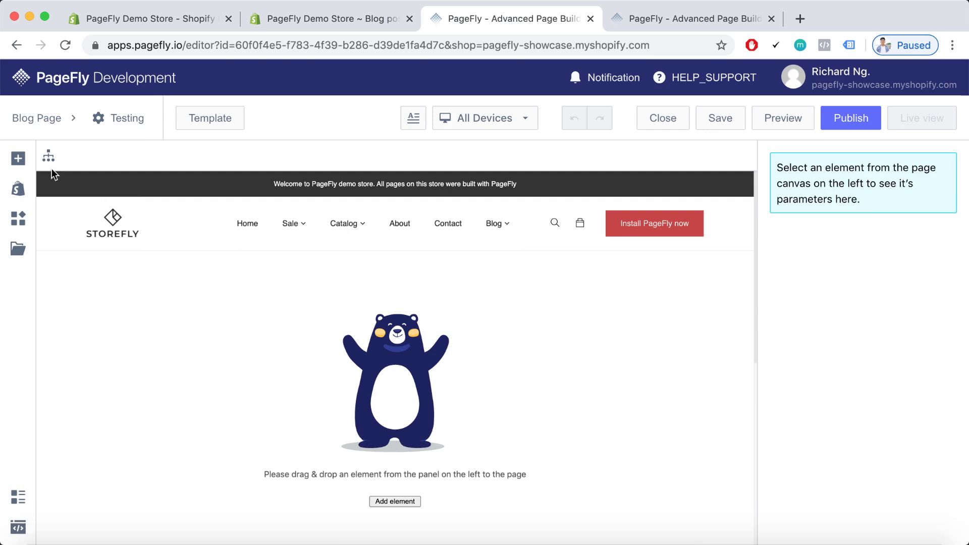
pyautogui.click(18, 160)
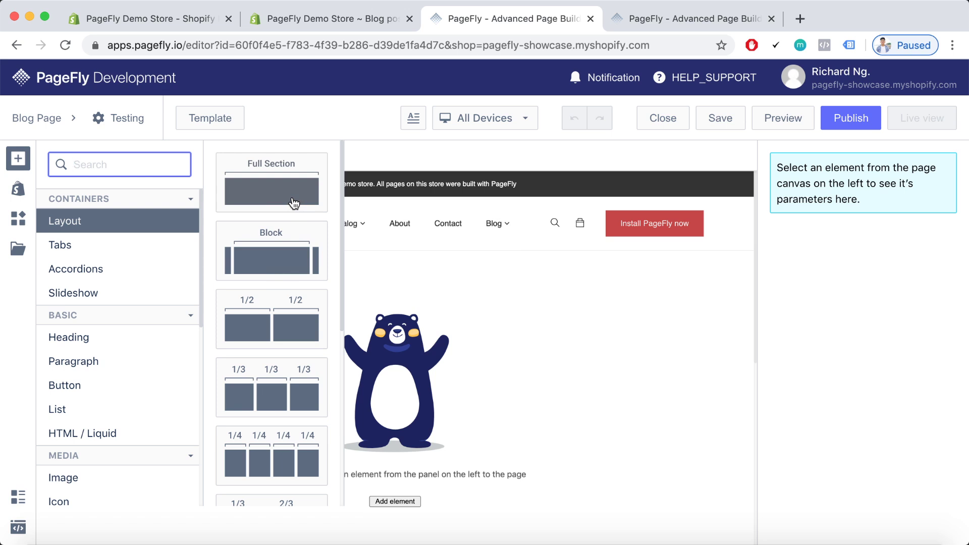
pyautogui.moveTo(270, 337); pyautogui.dragTo(377, 339)
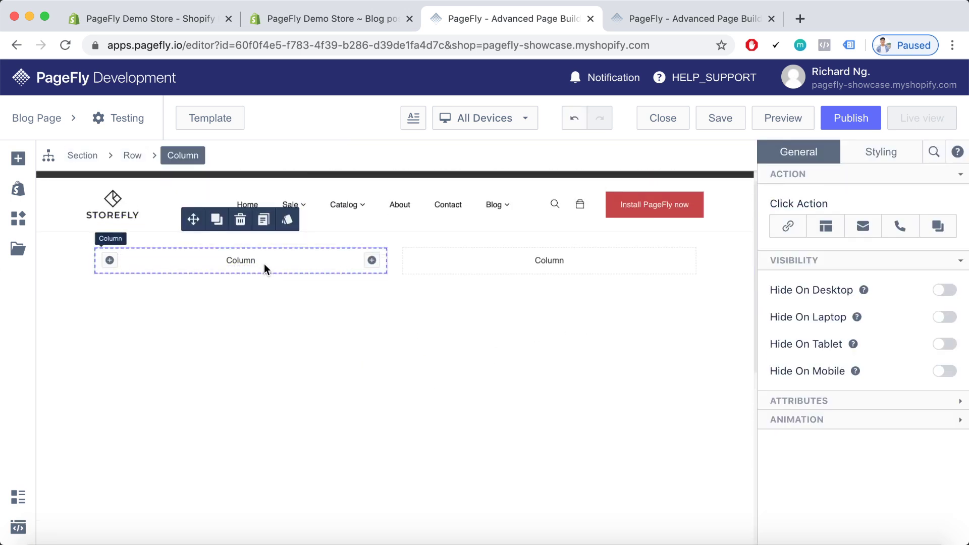
pyautogui.click(519, 263)
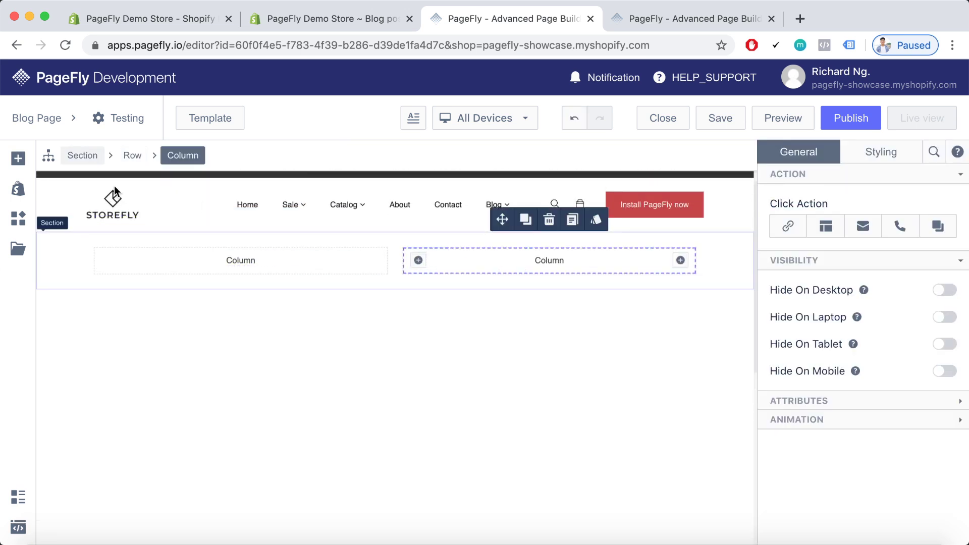
# Add a 1/3 three-column row below the two-column row
pyautogui.click(18, 158)
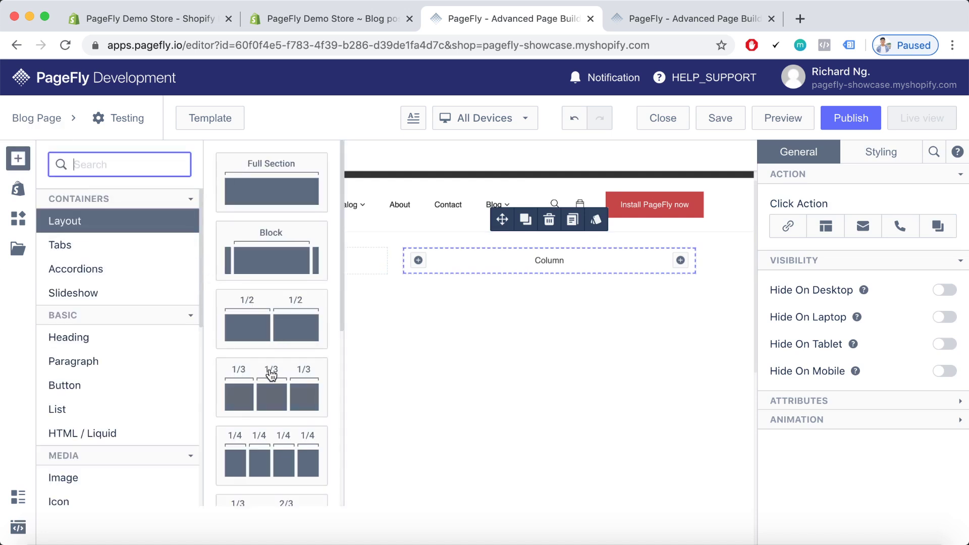
pyautogui.scroll(-1, 271, 366)
pyautogui.moveTo(266, 353); pyautogui.dragTo(387, 369)
pyautogui.scroll(-1, 513, 358)
pyautogui.scroll(2, 494, 372)
pyautogui.click(694, 434)
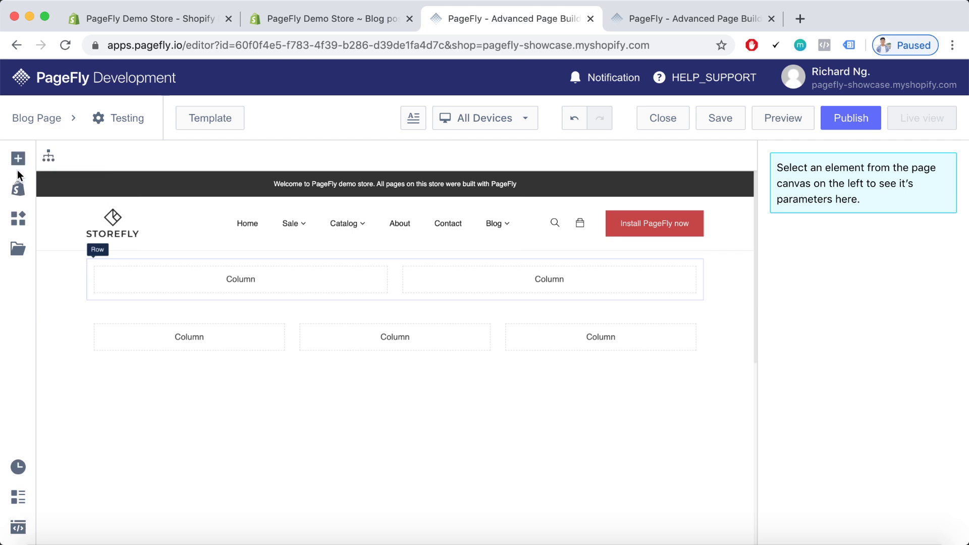
# Switch to the 03. PageFly Demo Post editor and scroll to its Minimalism Collection line
pyautogui.hotkey('ctrl', 'Tab')
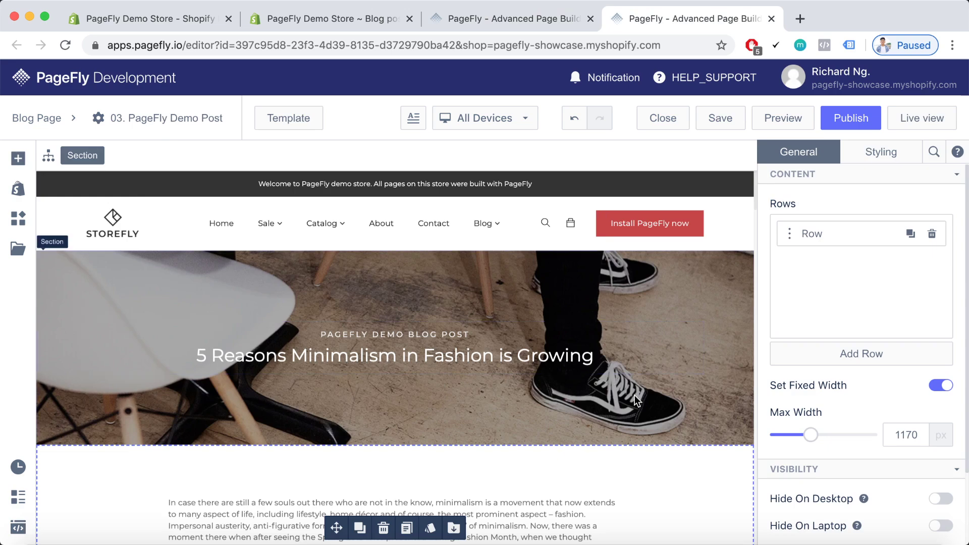
pyautogui.scroll(-10, 653, 400)
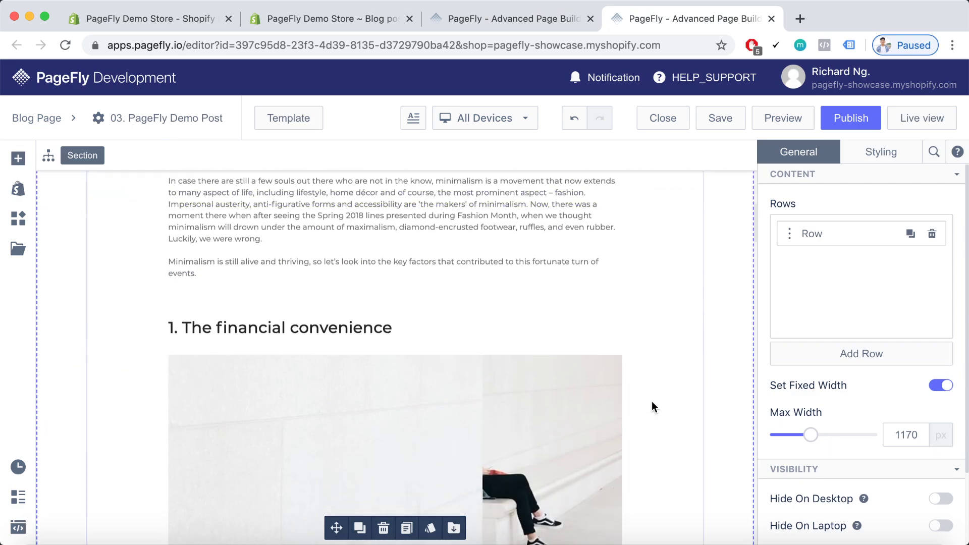
pyautogui.scroll(-15, 652, 404)
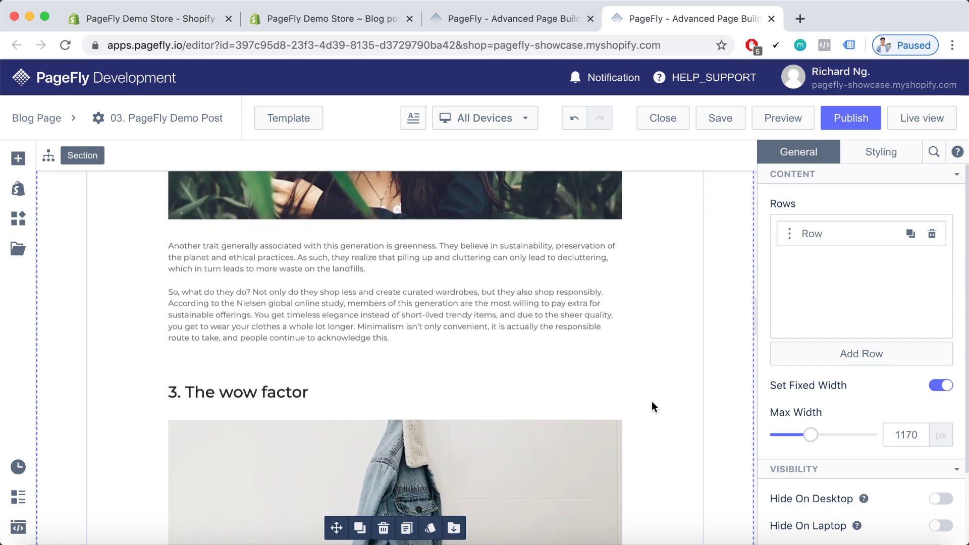
pyautogui.scroll(-15, 653, 402)
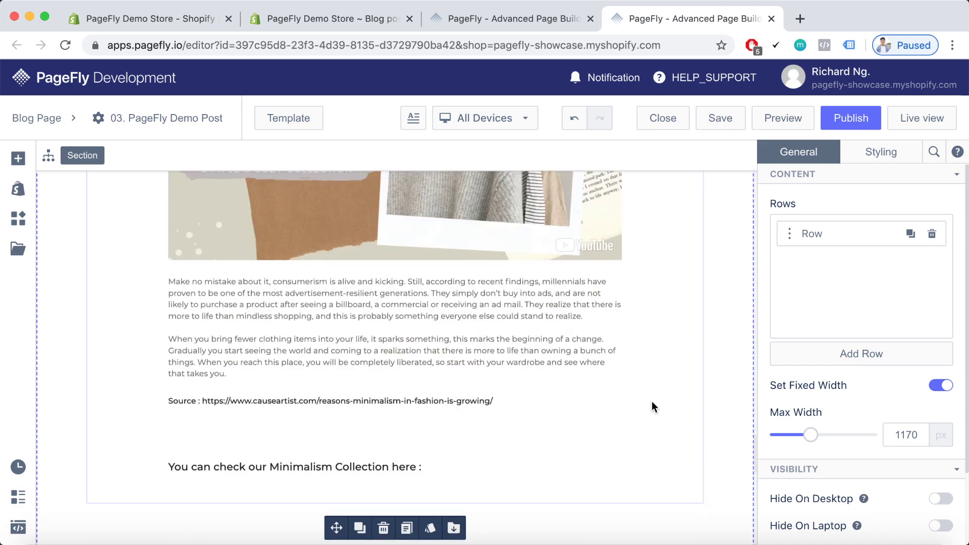
pyautogui.scroll(2, 652, 407)
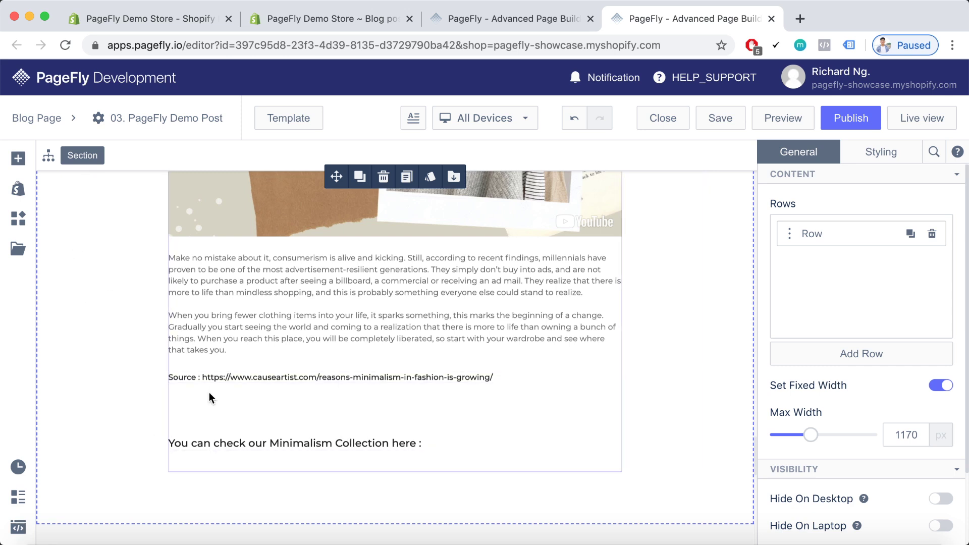
# Drop a four-across Product List under the Minimalism Collection line and select its parent container
pyautogui.click(19, 193)
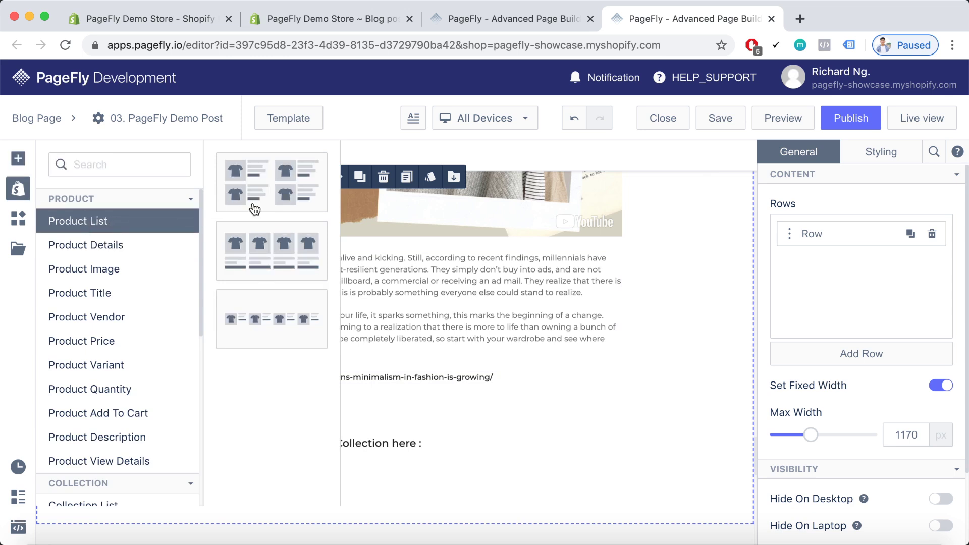
pyautogui.moveTo(258, 247); pyautogui.dragTo(260, 500)
pyautogui.scroll(-2, 426, 461)
pyautogui.click(18, 158)
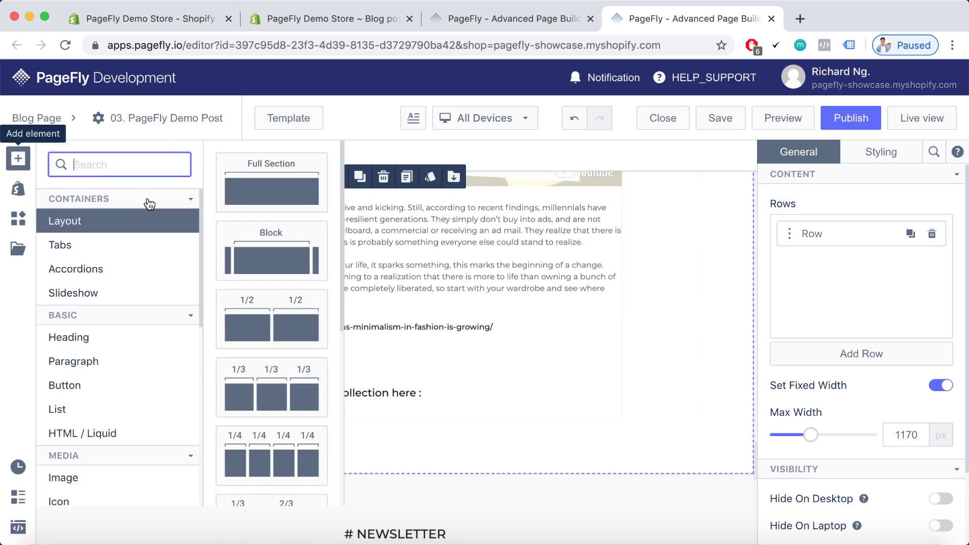
pyautogui.click(19, 189)
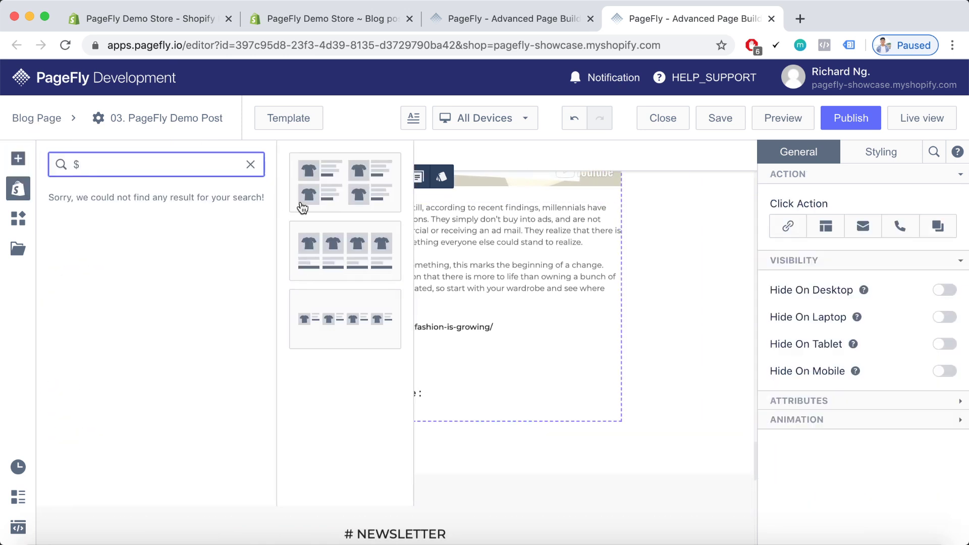
pyautogui.moveTo(361, 250); pyautogui.dragTo(336, 431)
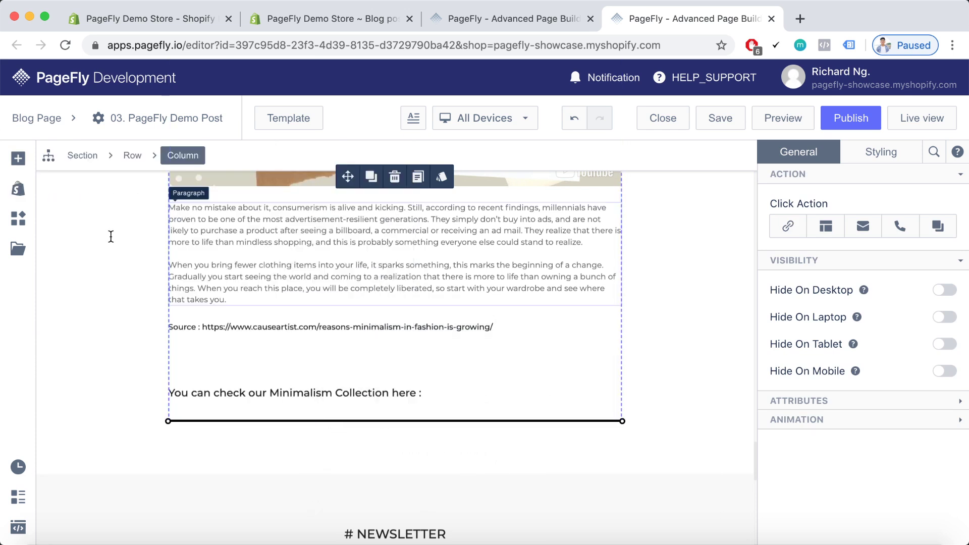
pyautogui.scroll(-2, 410, 413)
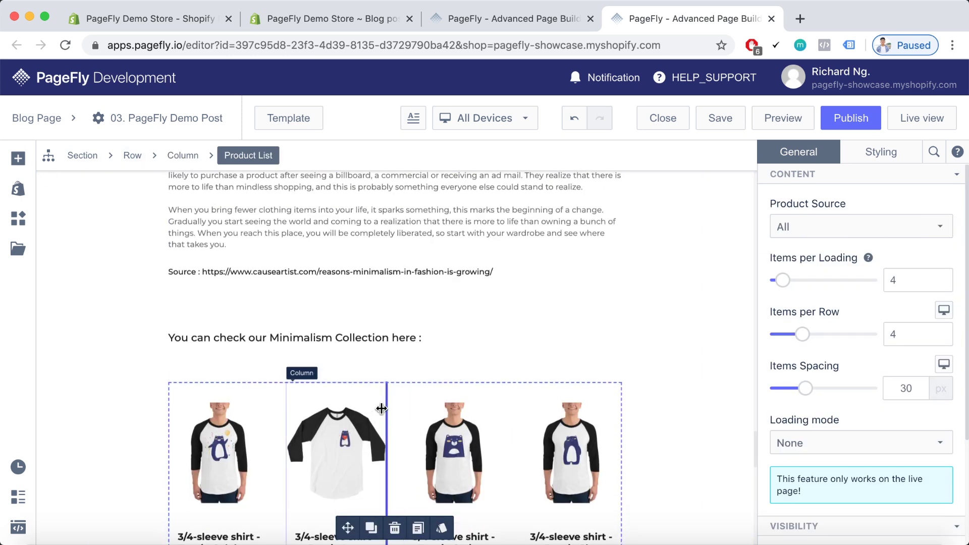
pyautogui.click(420, 391)
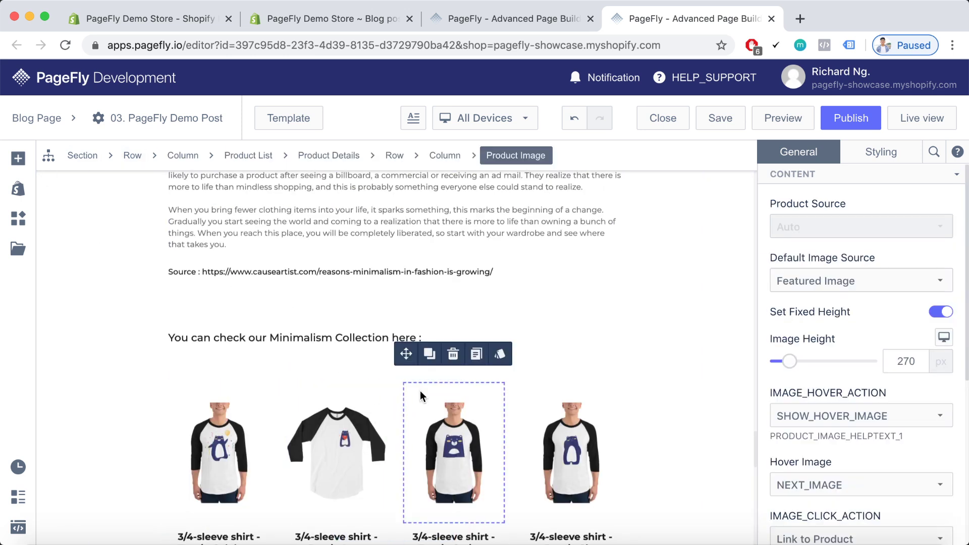
pyautogui.click(343, 159)
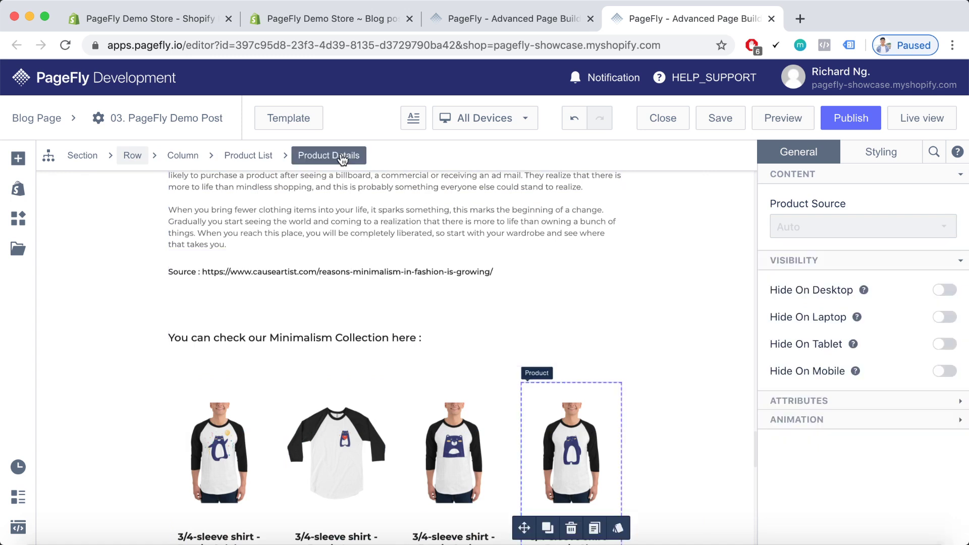
# Set the Product List source to the Featured product custom collection and check the result
pyautogui.click(248, 155)
pyautogui.click(815, 227)
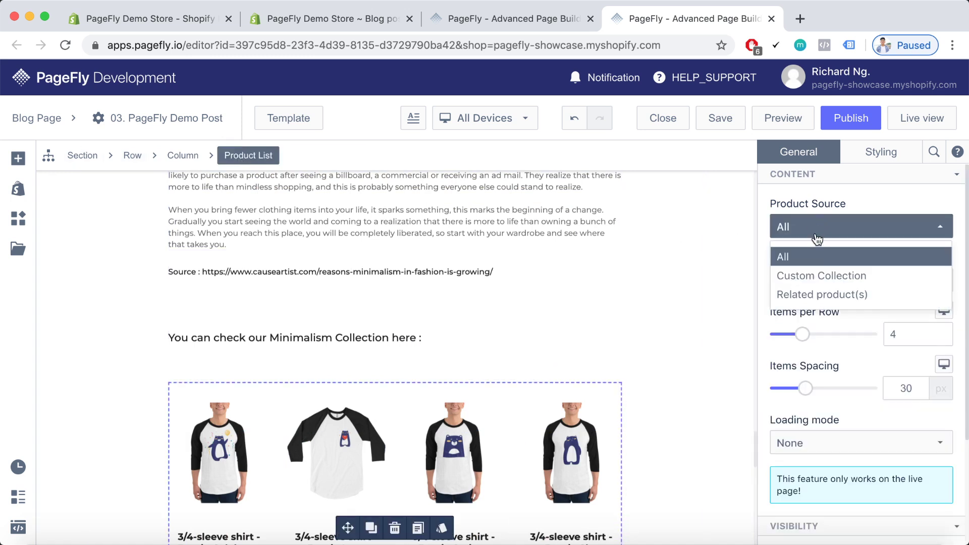
pyautogui.click(835, 277)
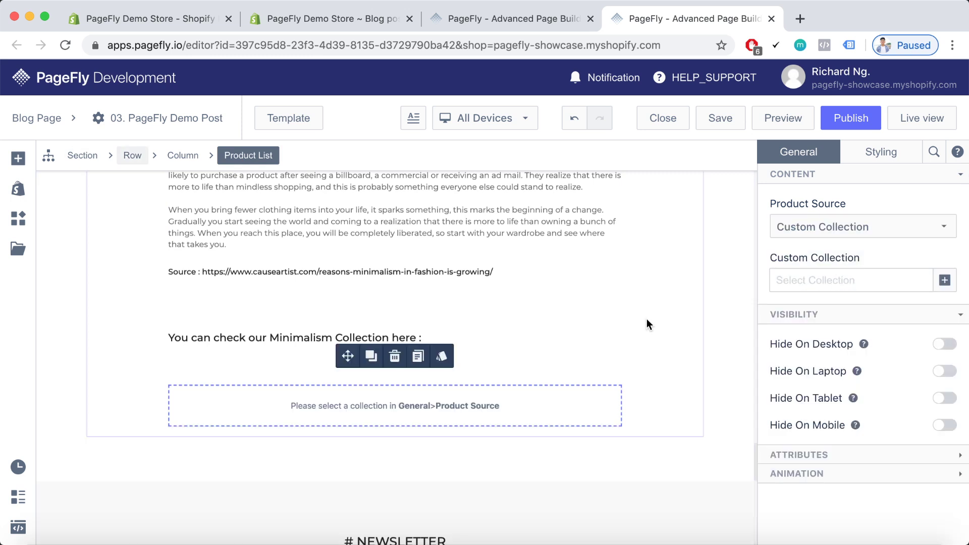
pyautogui.click(922, 285)
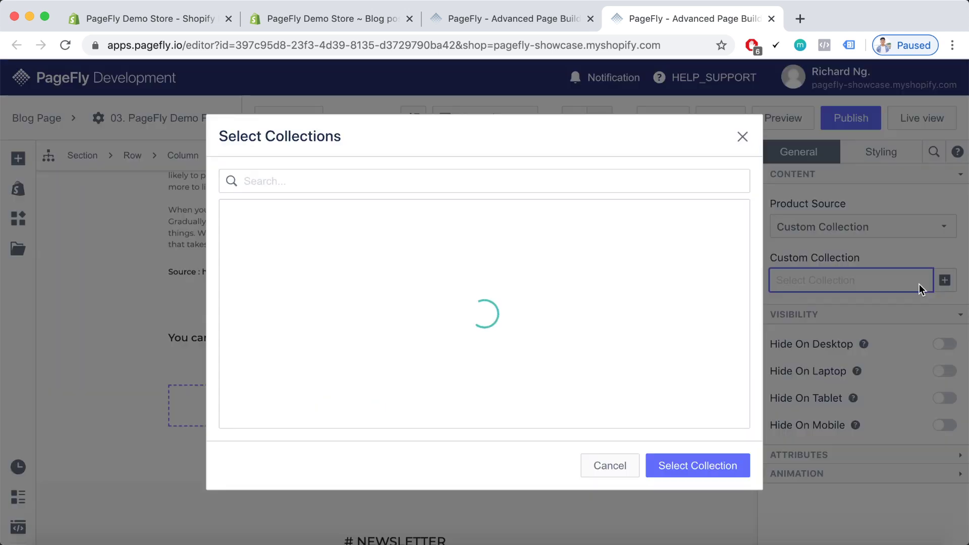
pyautogui.click(314, 277)
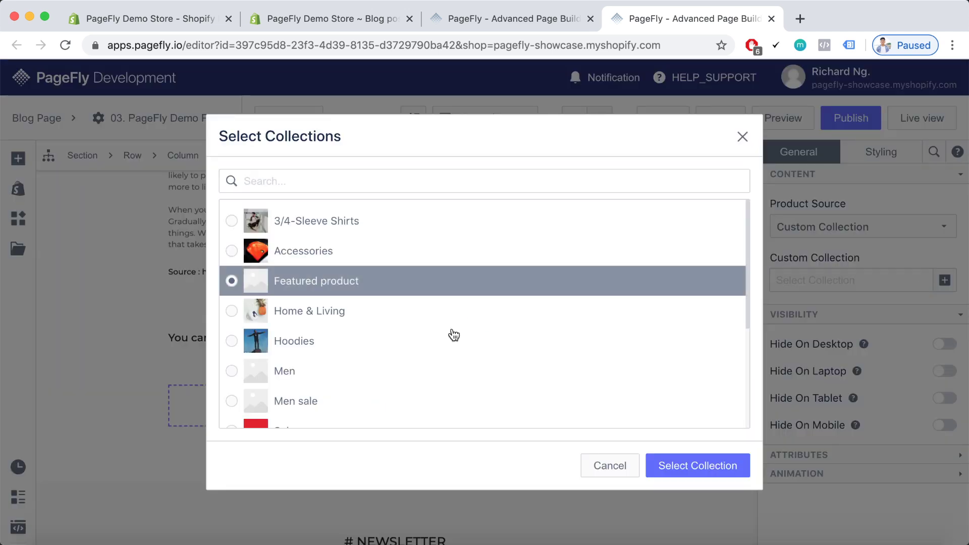
pyautogui.click(677, 462)
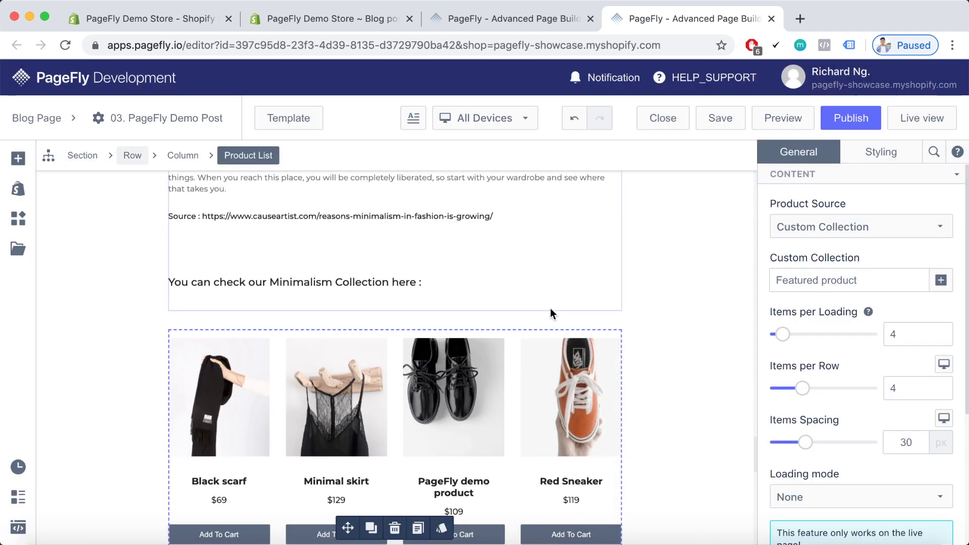
pyautogui.scroll(2, 439, 318)
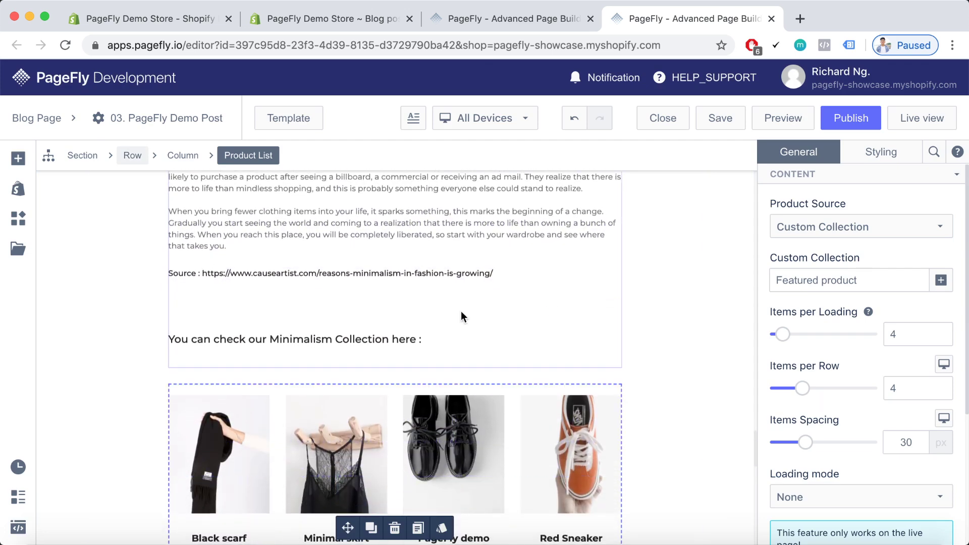
pyautogui.scroll(-3, 309, 349)
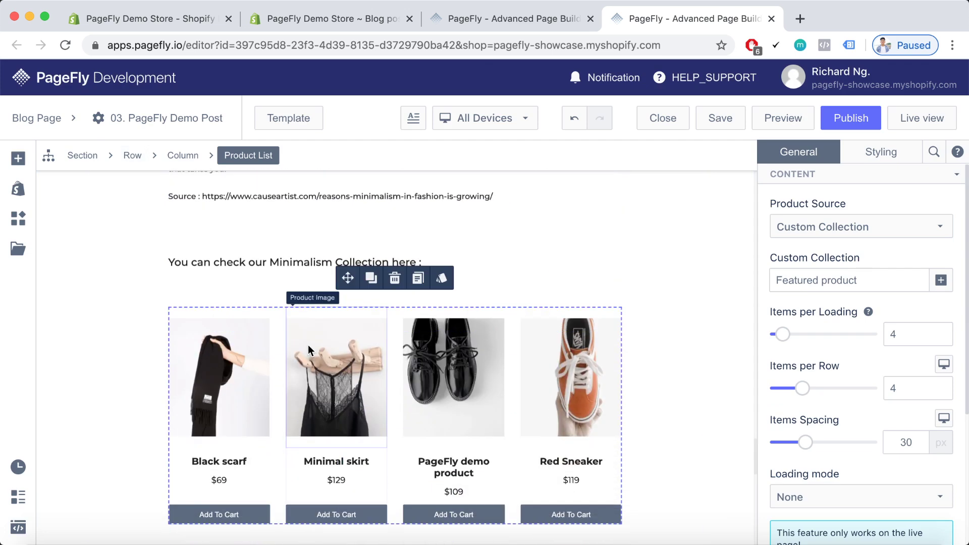
pyautogui.scroll(-1, 309, 350)
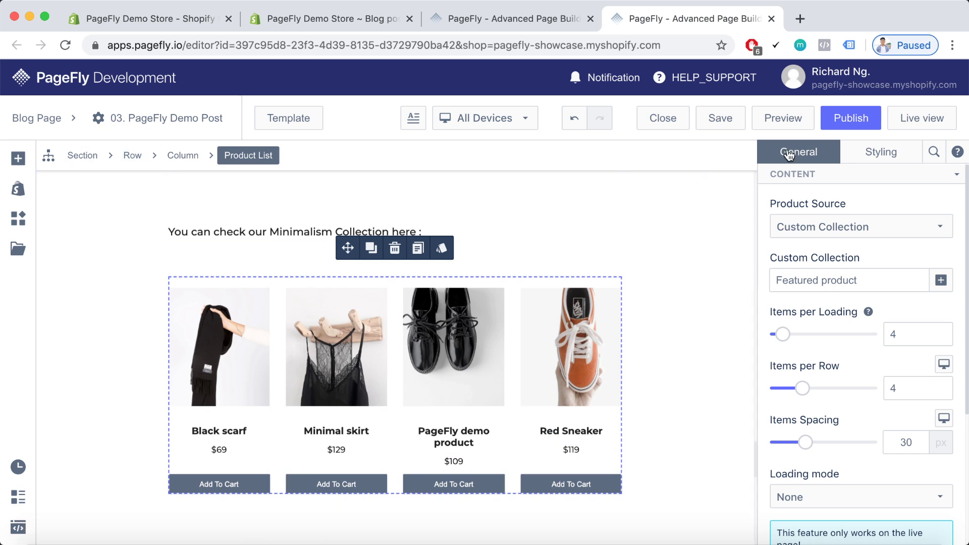
# Save the demo blog post page, dismiss the confirmation, and publish it
pyautogui.click(722, 125)
pyautogui.click(927, 113)
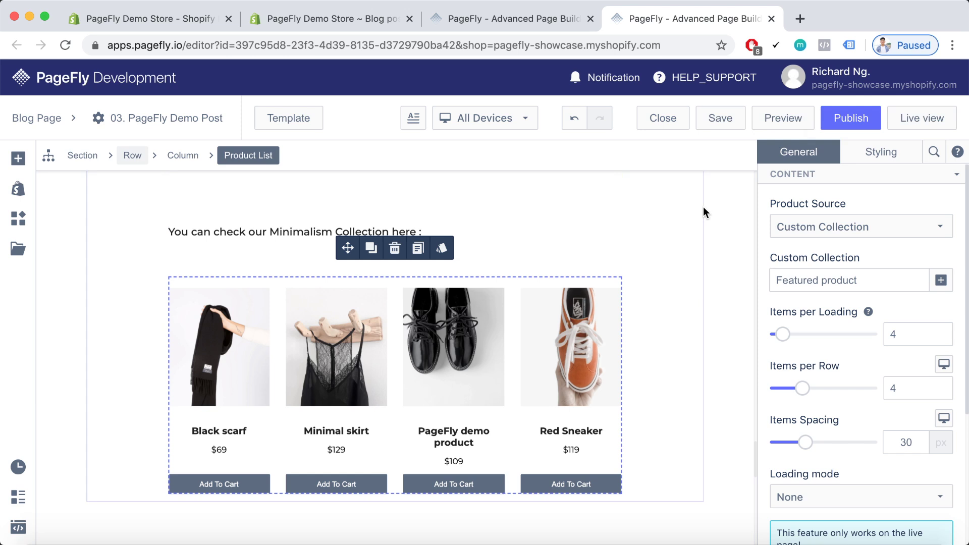
pyautogui.click(853, 125)
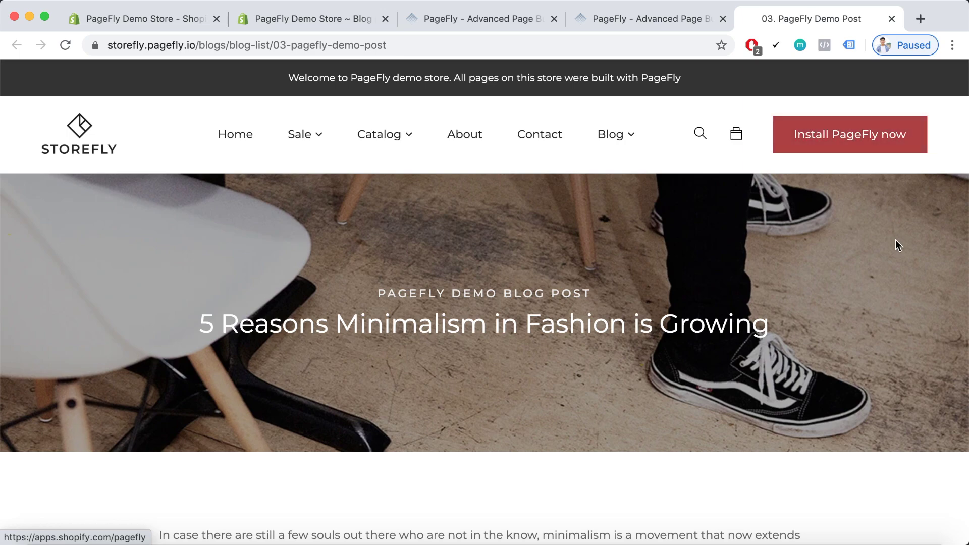
# Scroll through the live '5 Reasons Minimalism in Fashion is Growing' post
pyautogui.scroll(-20, 893, 244)
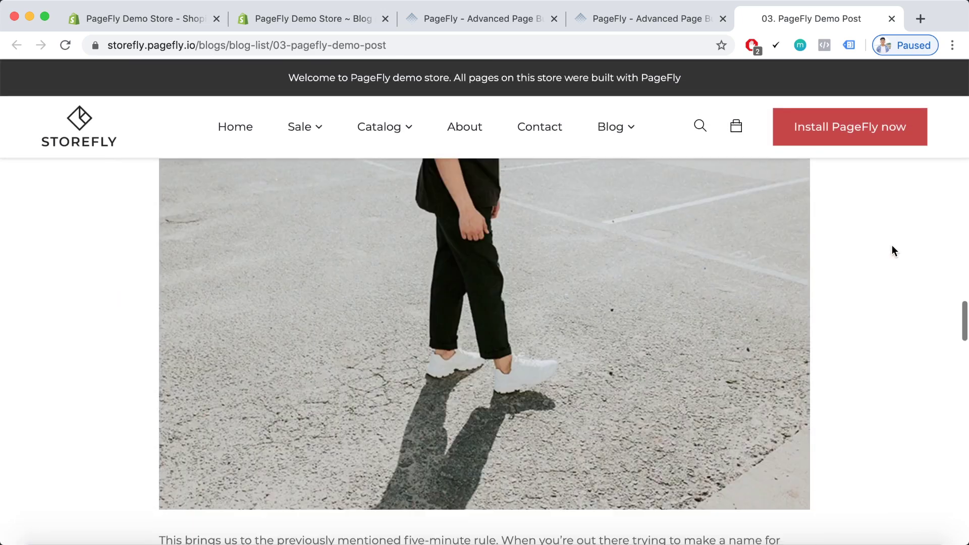
pyautogui.scroll(-12, 892, 245)
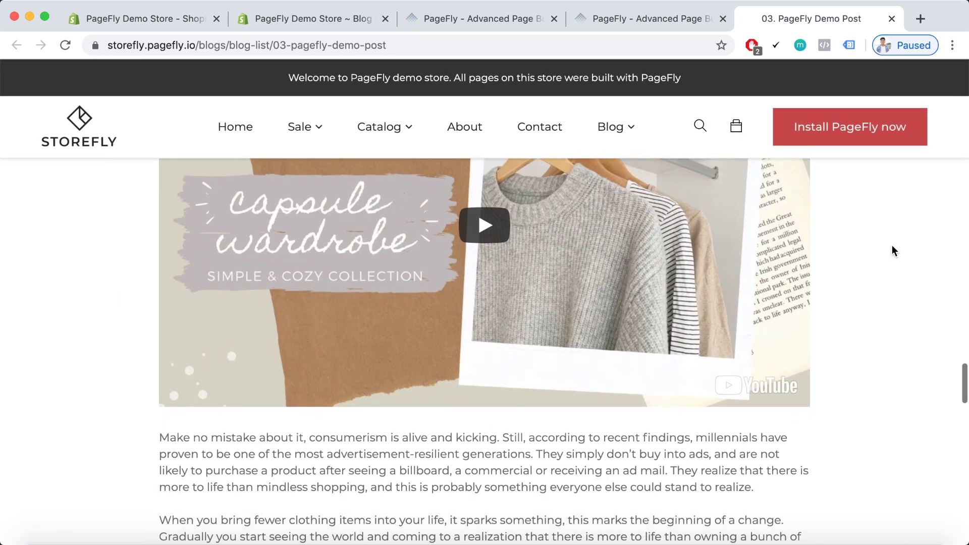
pyautogui.scroll(-10, 892, 246)
pyautogui.scroll(15, 892, 245)
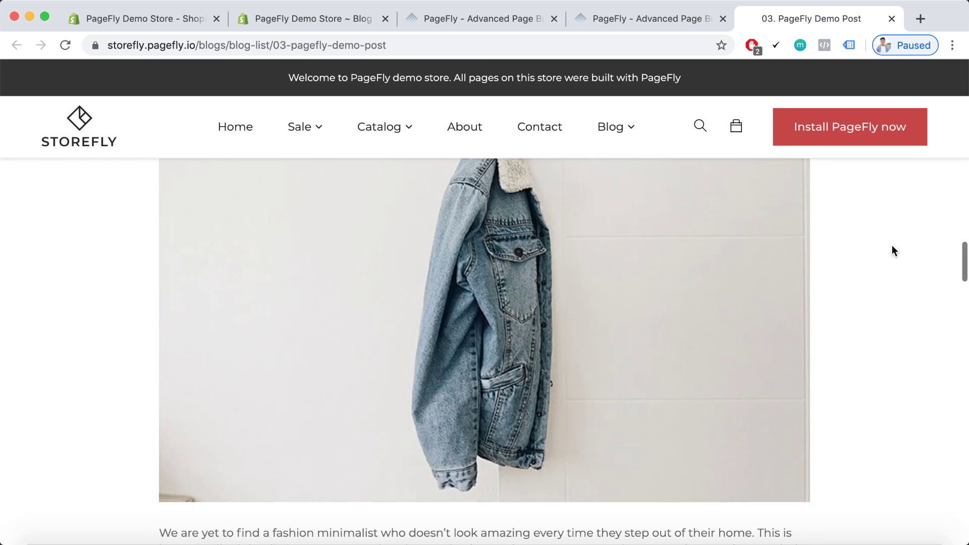
pyautogui.scroll(15, 891, 246)
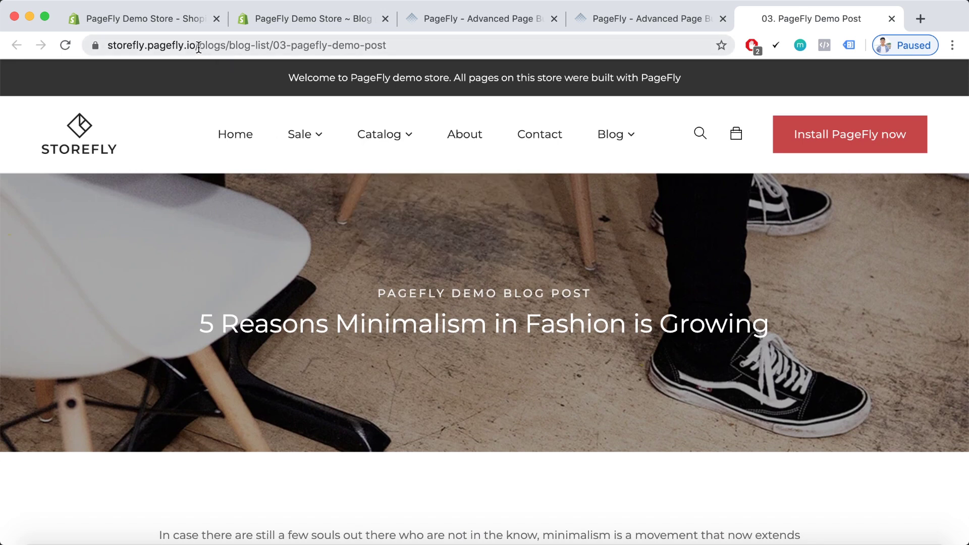
# Highlight the post's blog URL path, then return to Shopify admin's Blog posts list
pyautogui.moveTo(199, 46); pyautogui.dragTo(271, 48)
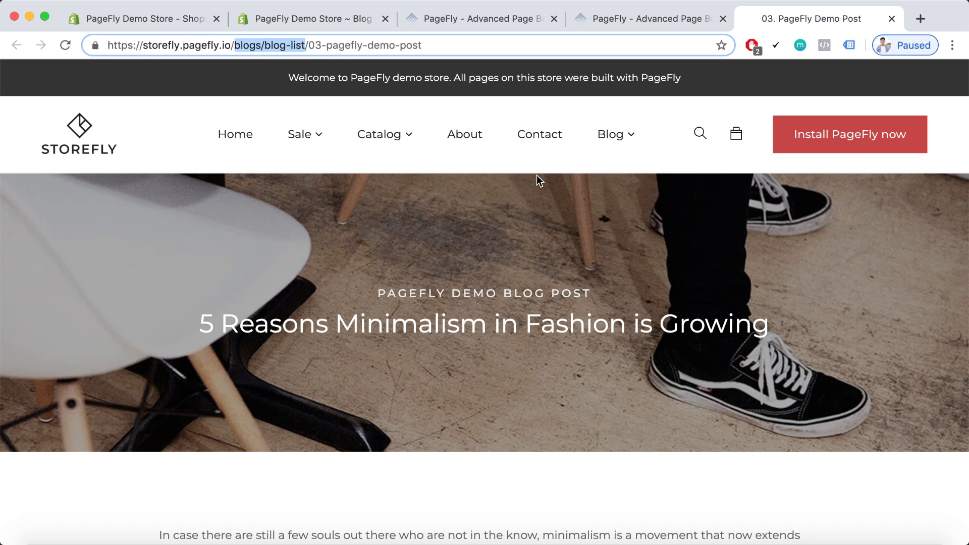
pyautogui.click(537, 176)
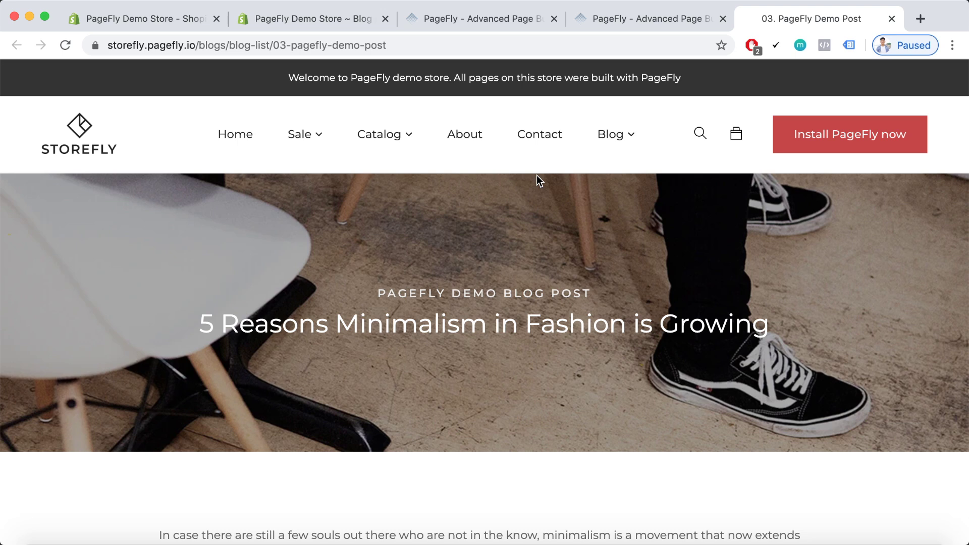
pyautogui.press('super+2')
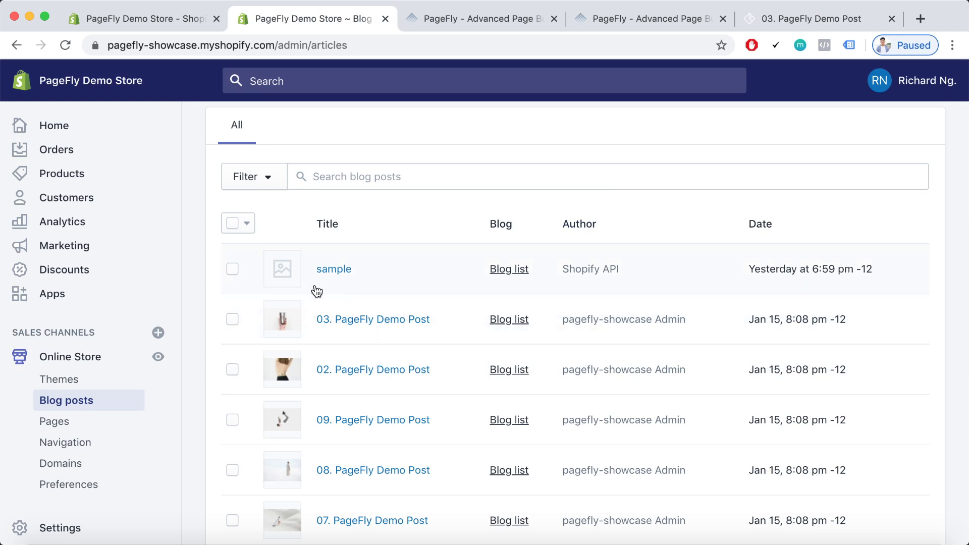
# Open the 03. PageFly Demo Post article and inspect its empty content body
pyautogui.click(376, 325)
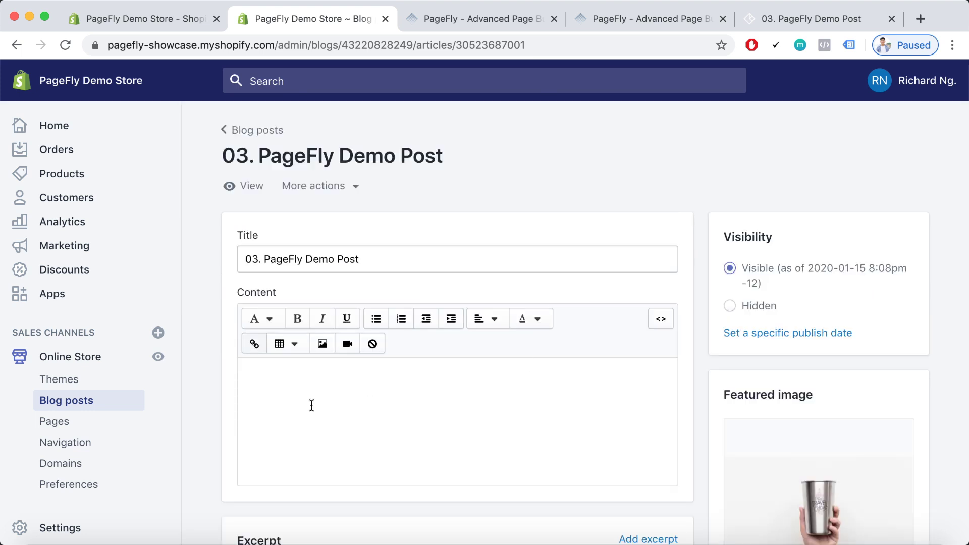
pyautogui.click(331, 411)
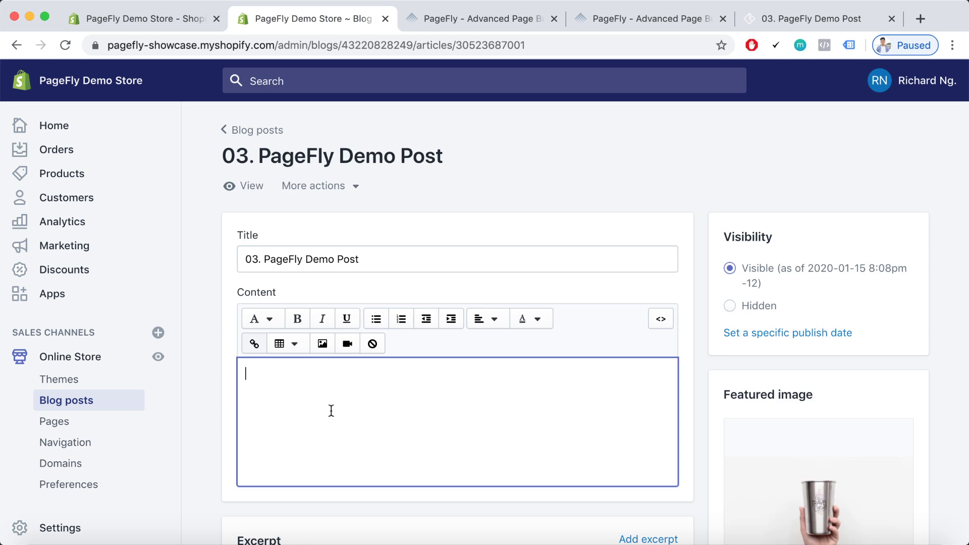
pyautogui.click(459, 299)
pyautogui.scroll(-5, 602, 300)
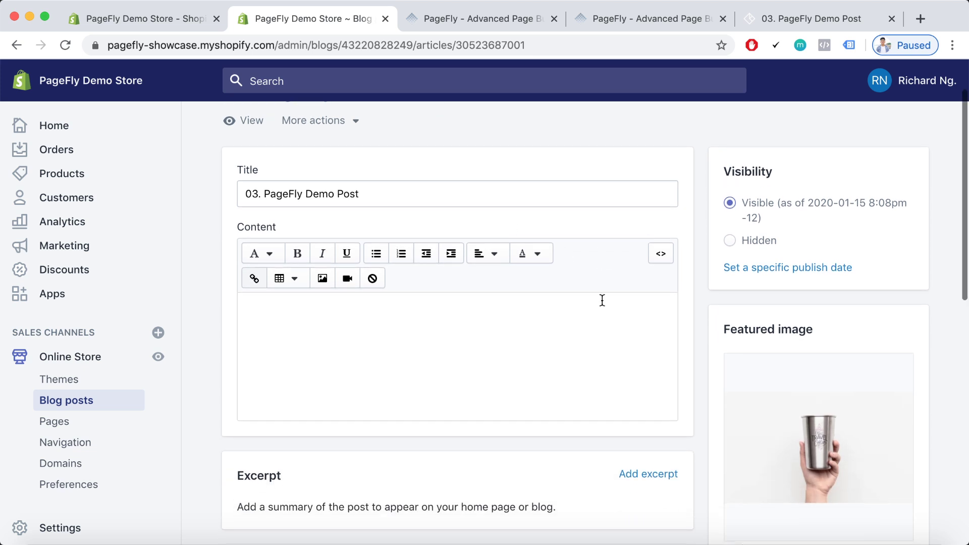
pyautogui.scroll(-3, 601, 300)
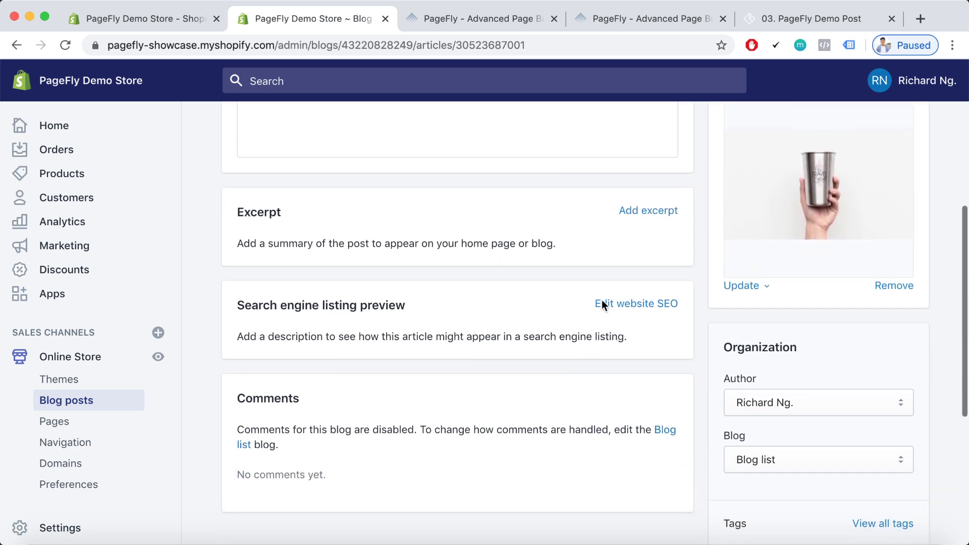
# Add an excerpt and find the template suffix article.pagefly.397c95d8
pyautogui.click(651, 216)
pyautogui.scroll(-3, 539, 434)
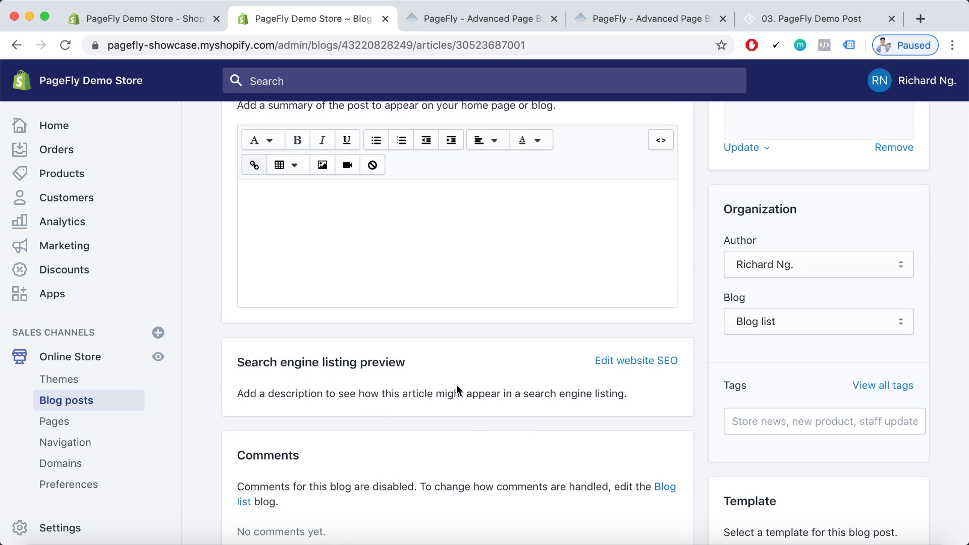
pyautogui.scroll(-2, 527, 393)
pyautogui.scroll(-1, 527, 394)
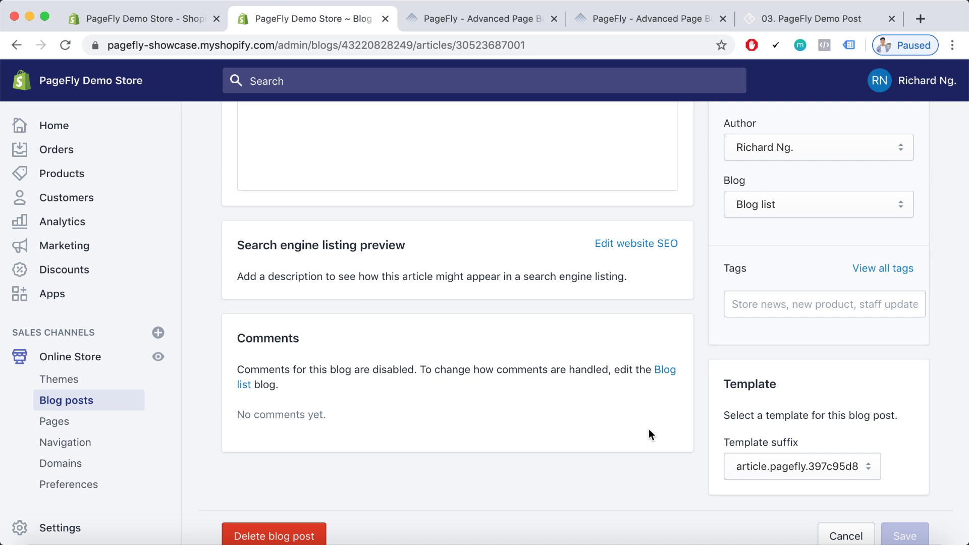
pyautogui.scroll(-1, 559, 432)
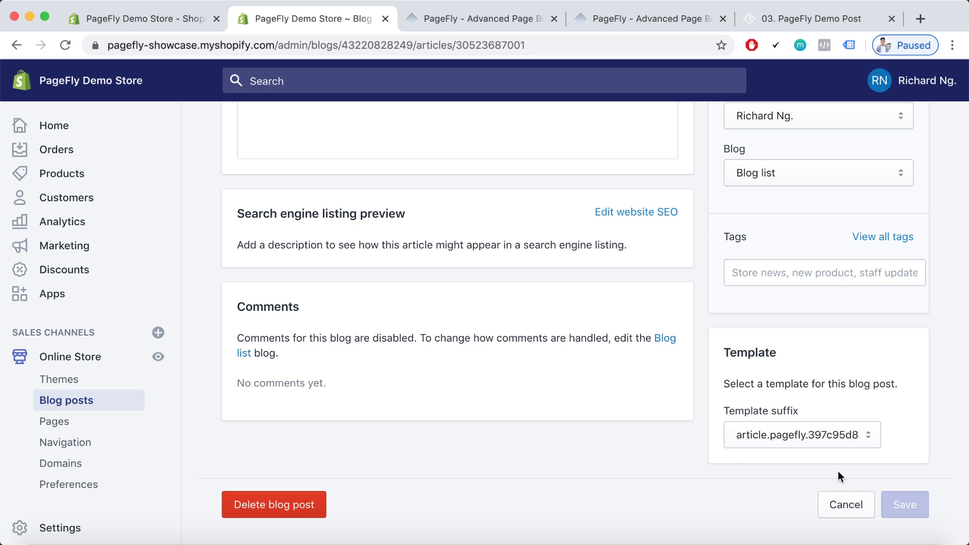
pyautogui.scroll(10, 933, 387)
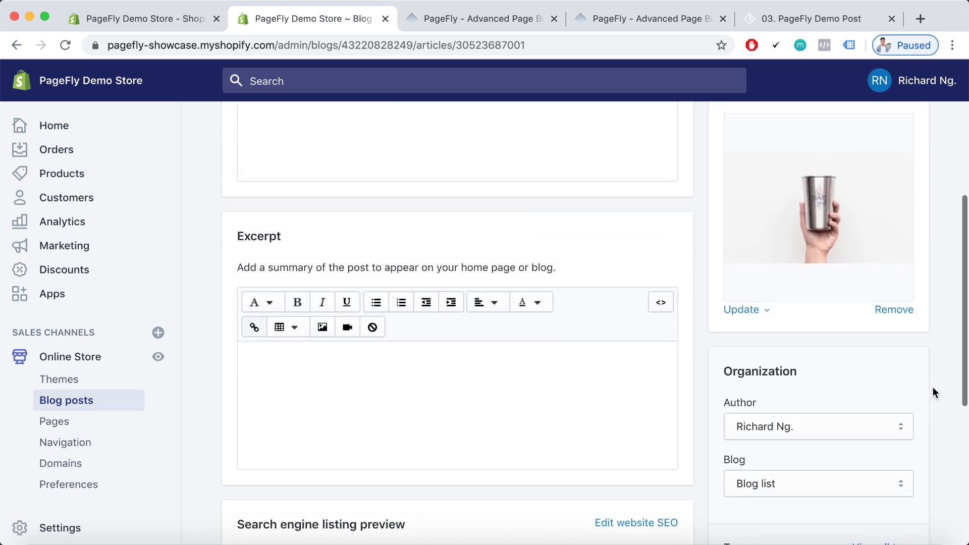
pyautogui.scroll(5, 933, 392)
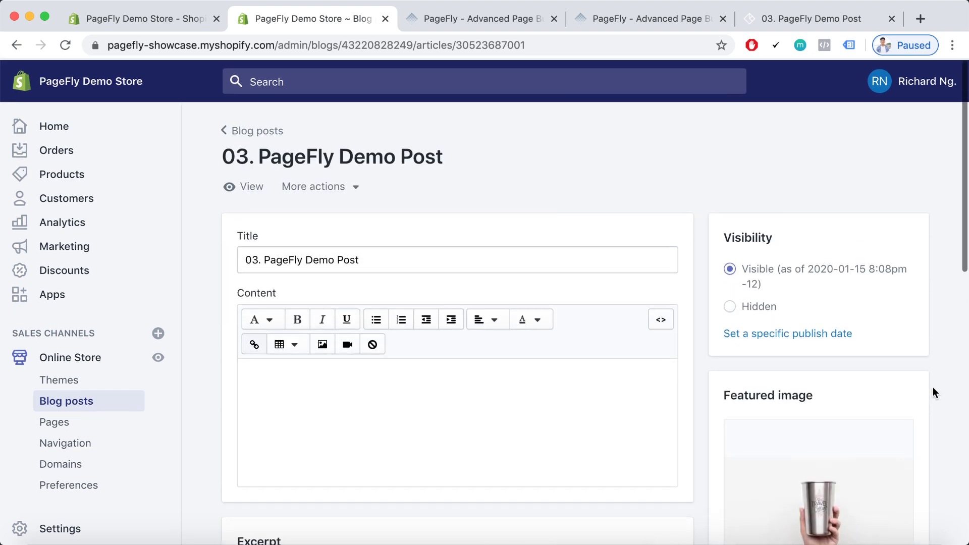